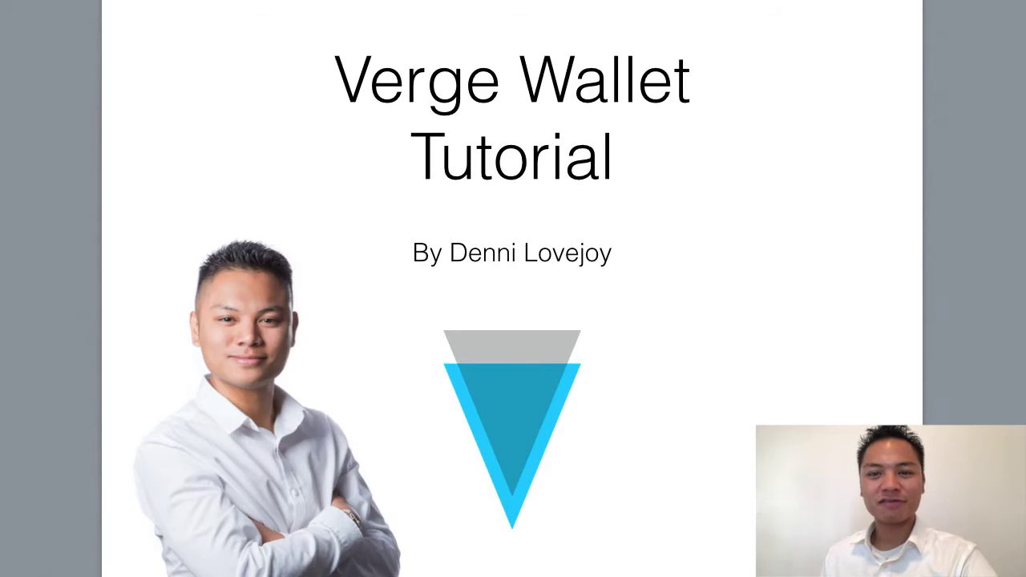
Advance the Keynote slideshow from the title slide to 'Step 1: Find the correct domain'
key(Right)
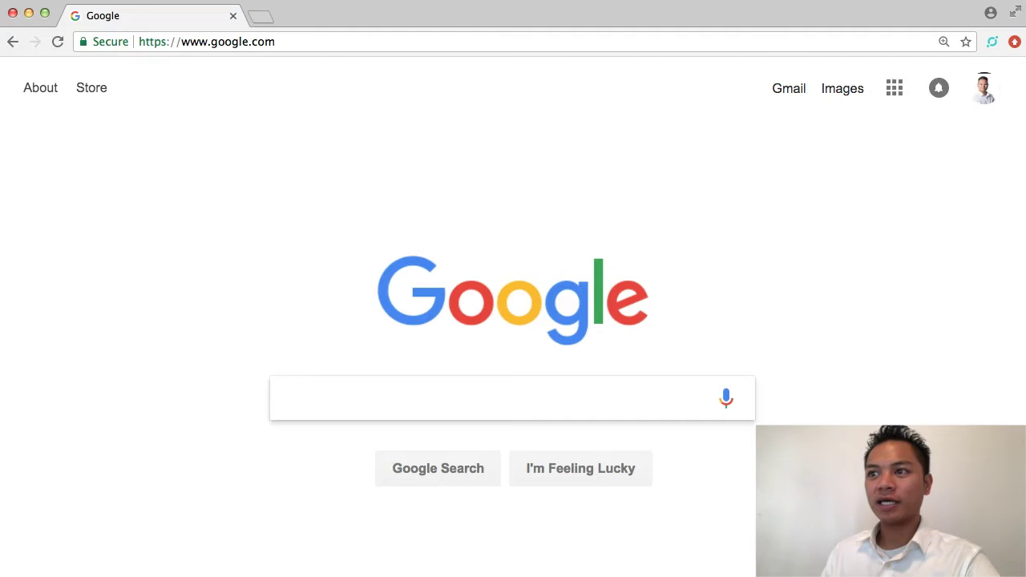
Load coinmarketcap.com and scroll the market-cap table down to Verge at rank 41
click(344, 35)
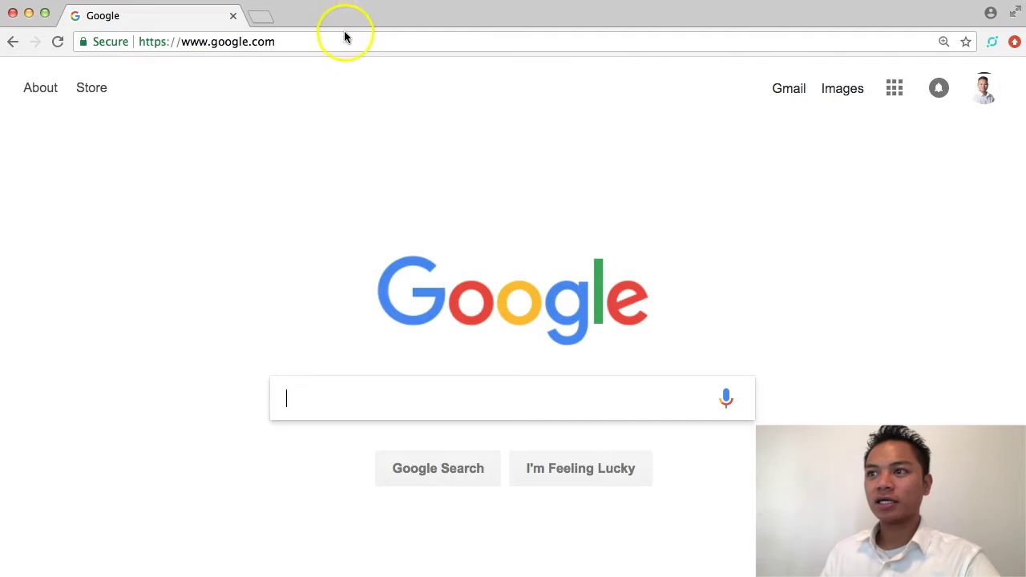
text(coinmarketcap)
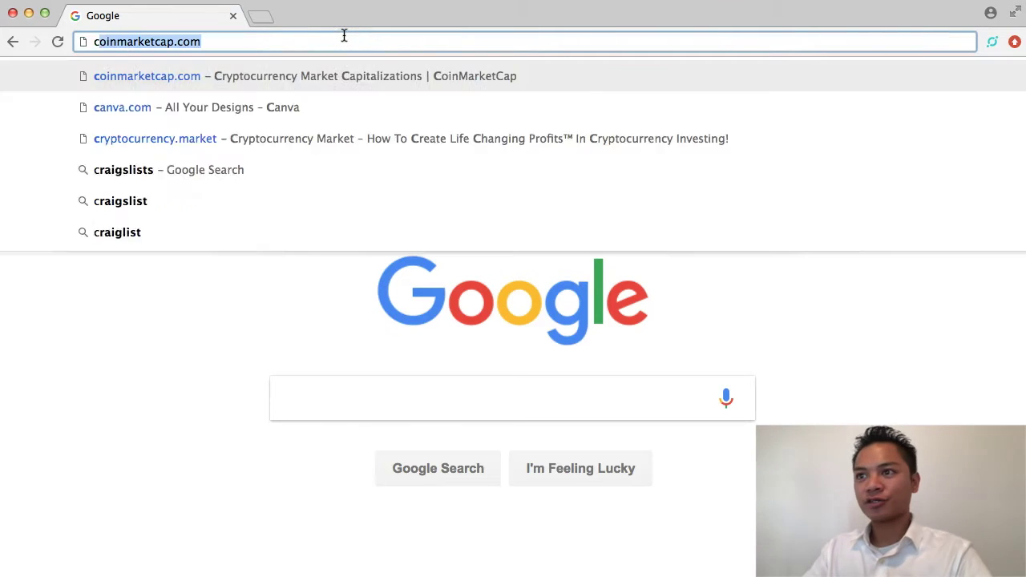
key(Return)
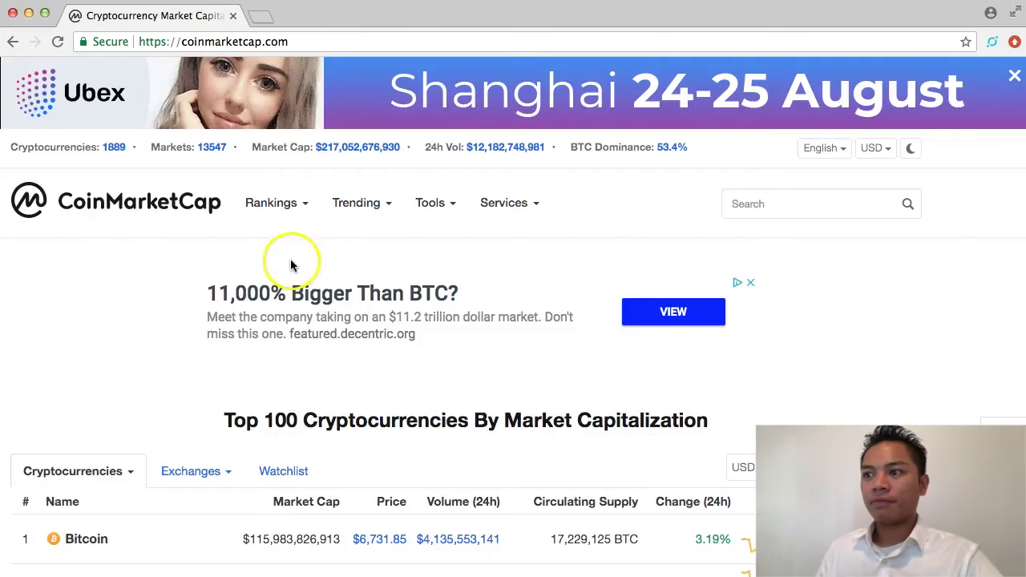
scroll(270, 252, down, 5)
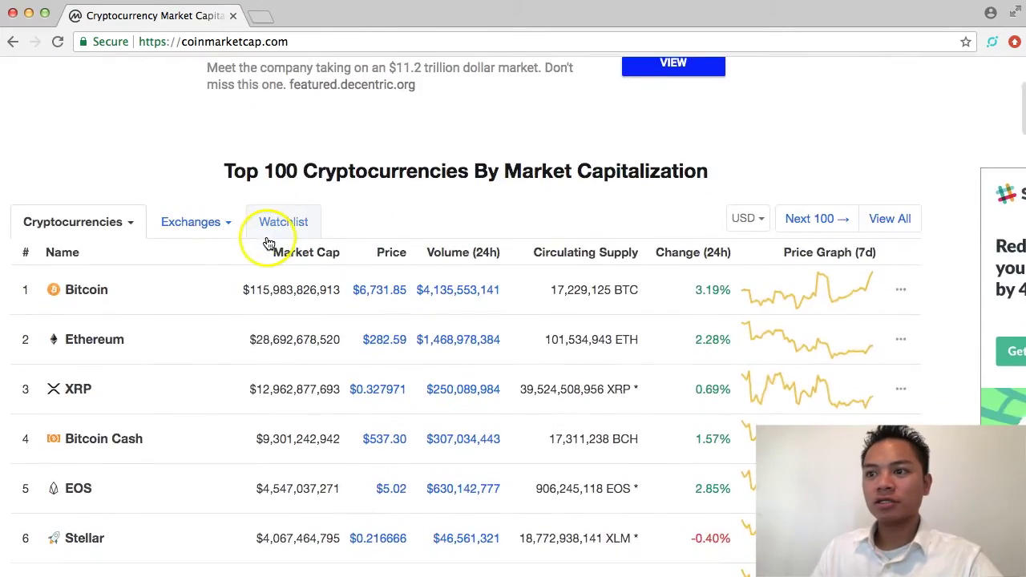
scroll(268, 243, down, 10)
scroll(268, 232, down, 15)
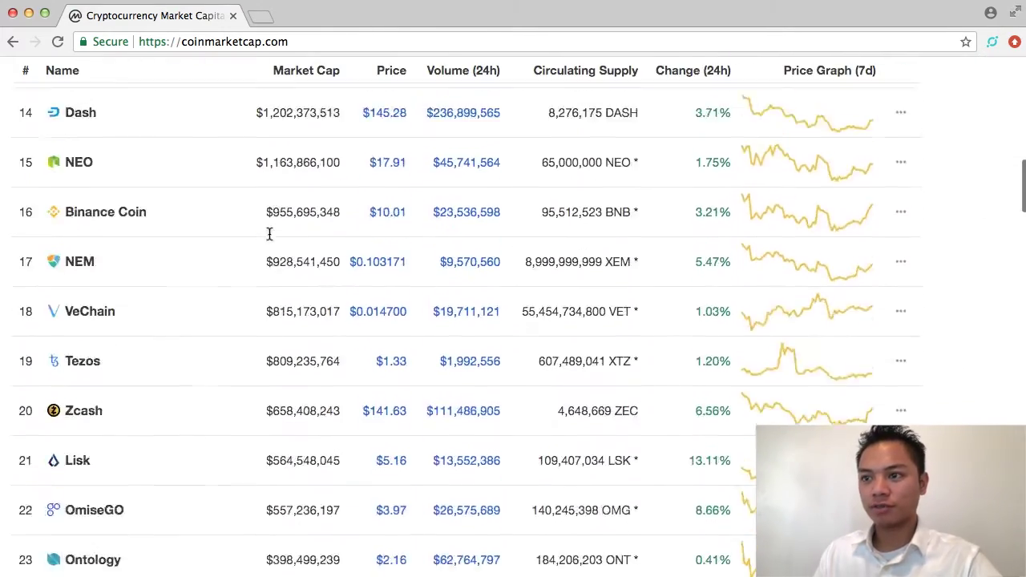
scroll(269, 237, down, 10)
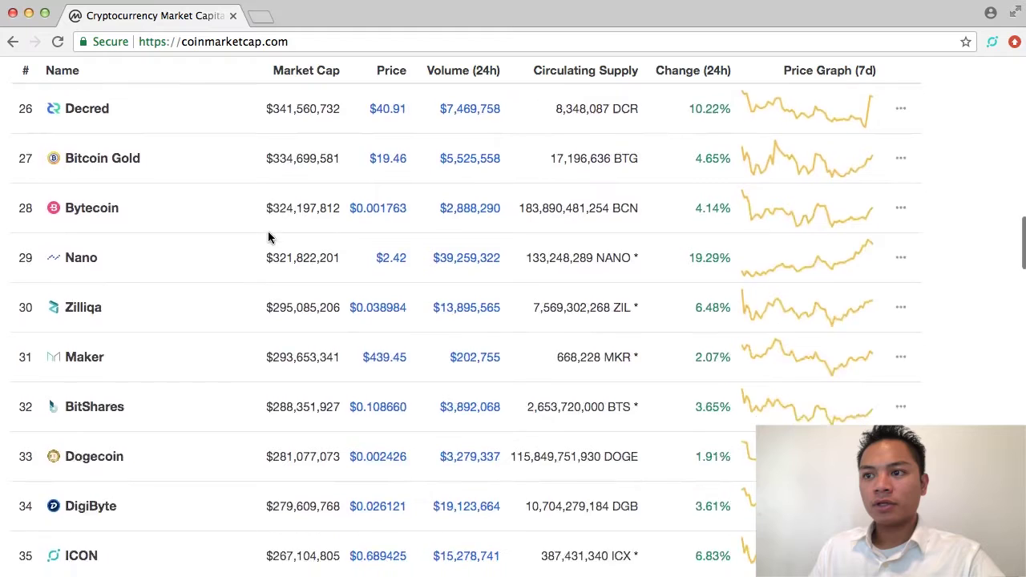
scroll(268, 234, down, 3)
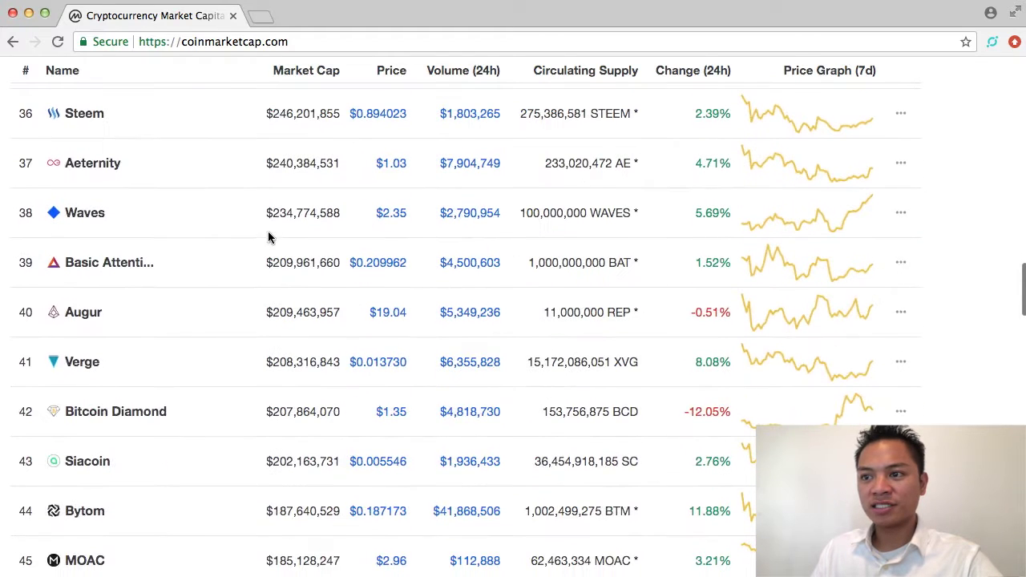
Open Verge's CoinMarketCap page and its Website link to vergecurrency.com in a new tab
click(83, 365)
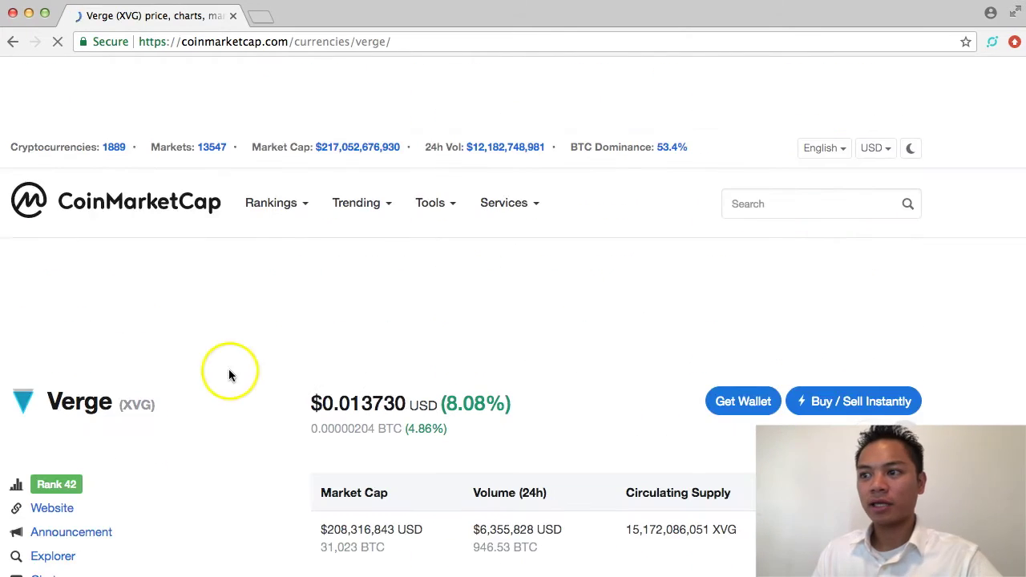
scroll(235, 369, down, 2)
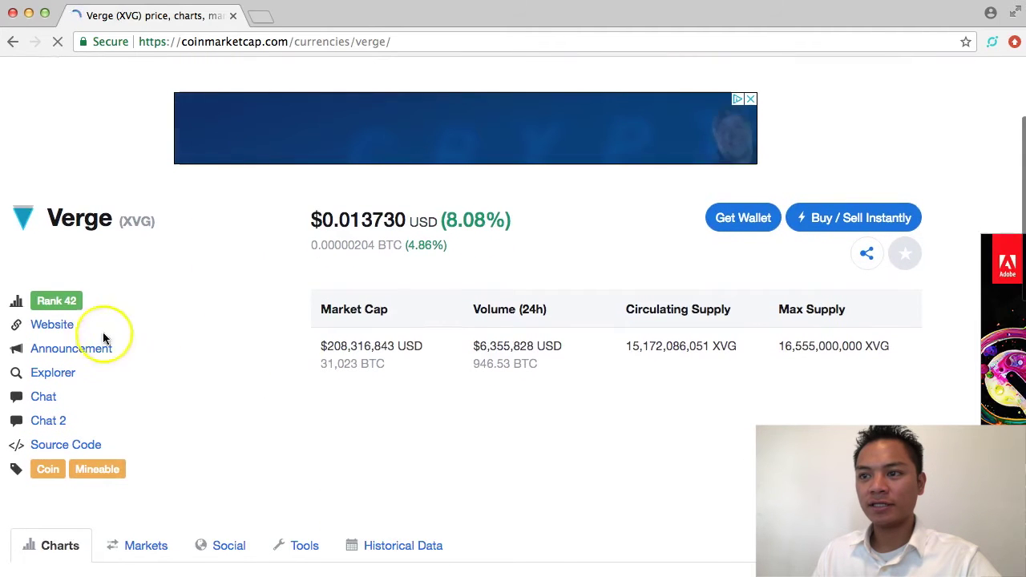
click(53, 325)
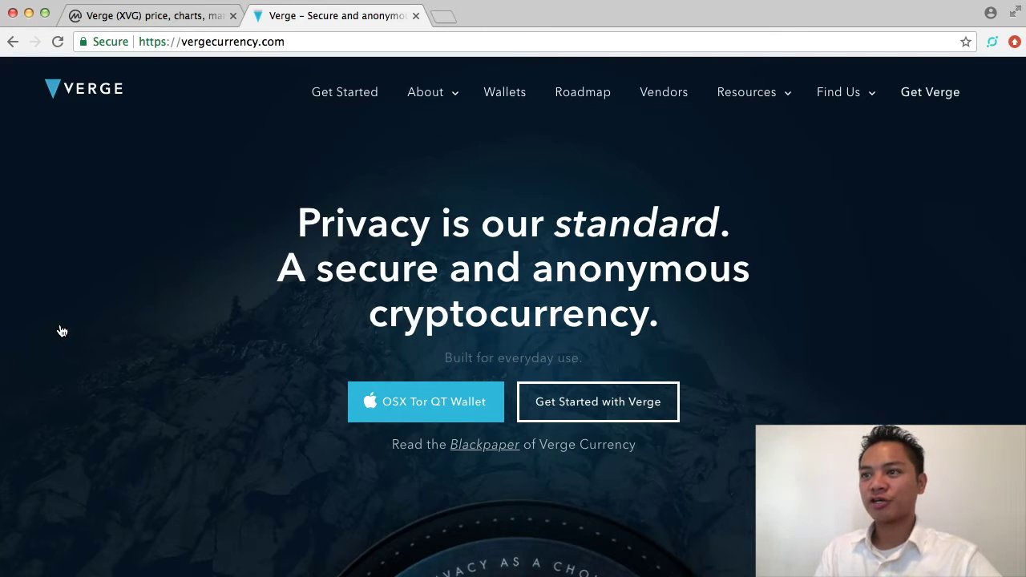
Verify vergecurrency.com's secure HTTPS connection, then return to the CoinMarketCap Verge tab
double_click(149, 42)
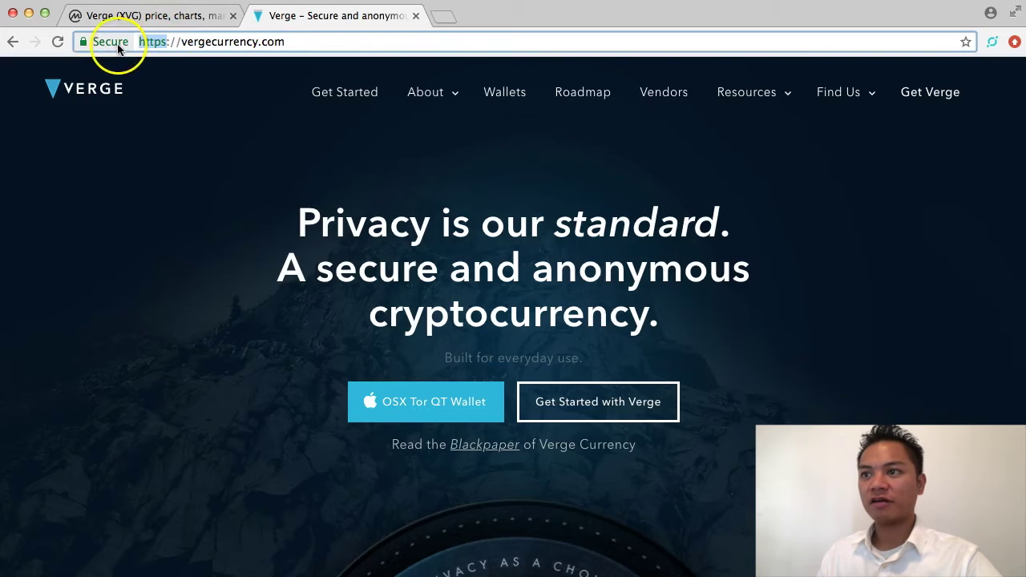
click(83, 40)
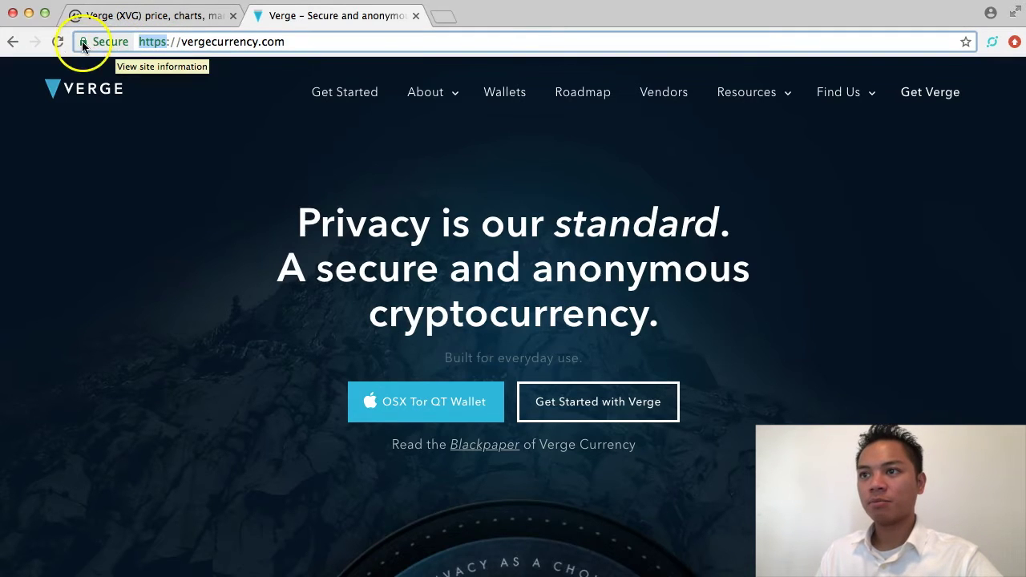
drag(80, 70, 170, 70)
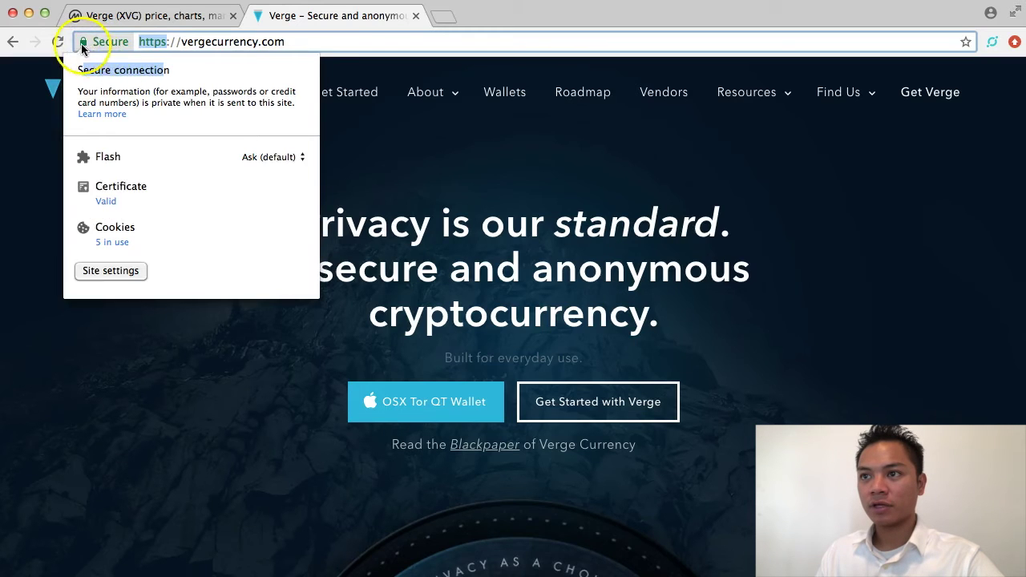
click(81, 44)
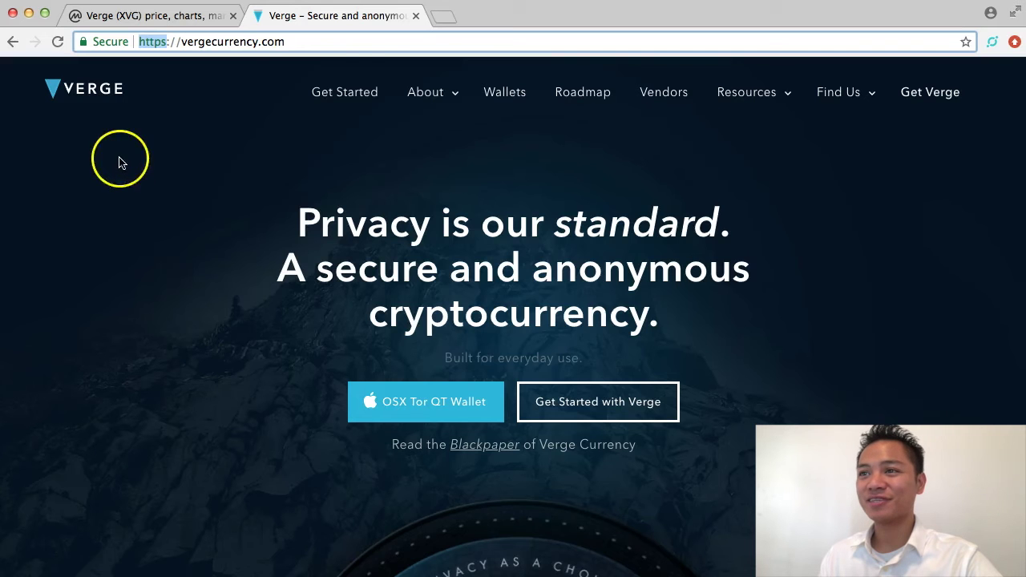
click(194, 16)
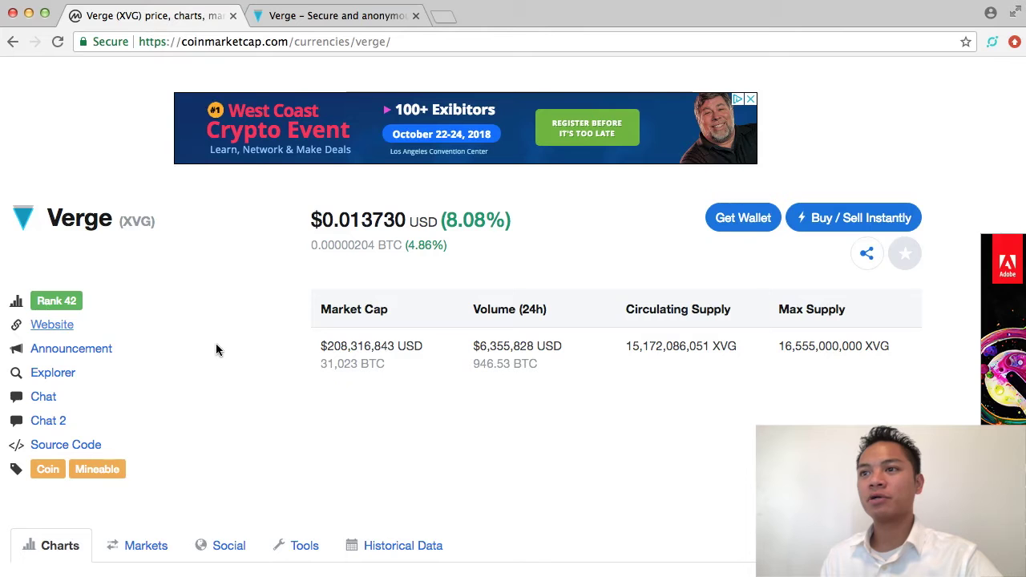
scroll(220, 357, down, 3)
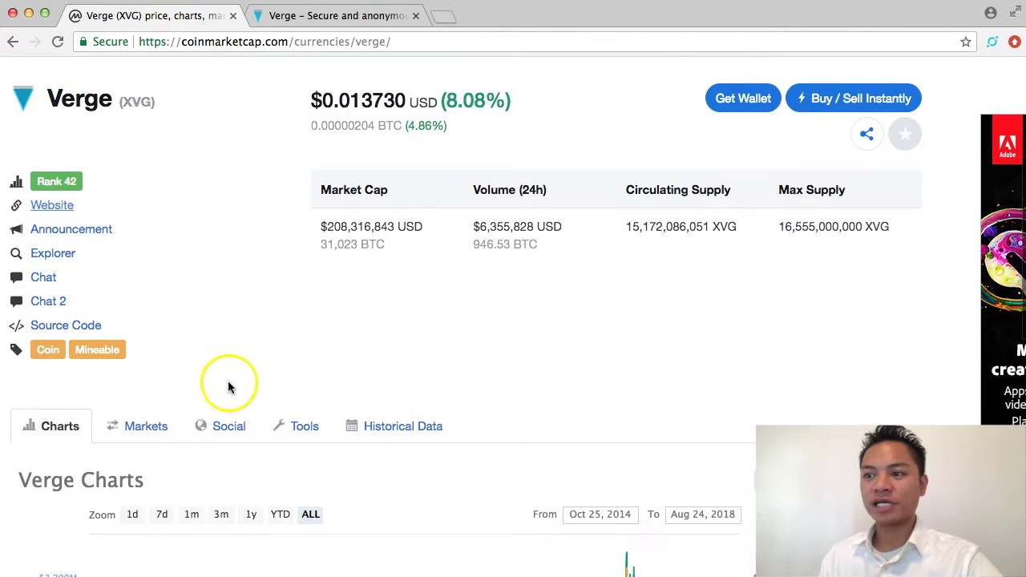
click(227, 430)
scroll(222, 405, down, 4)
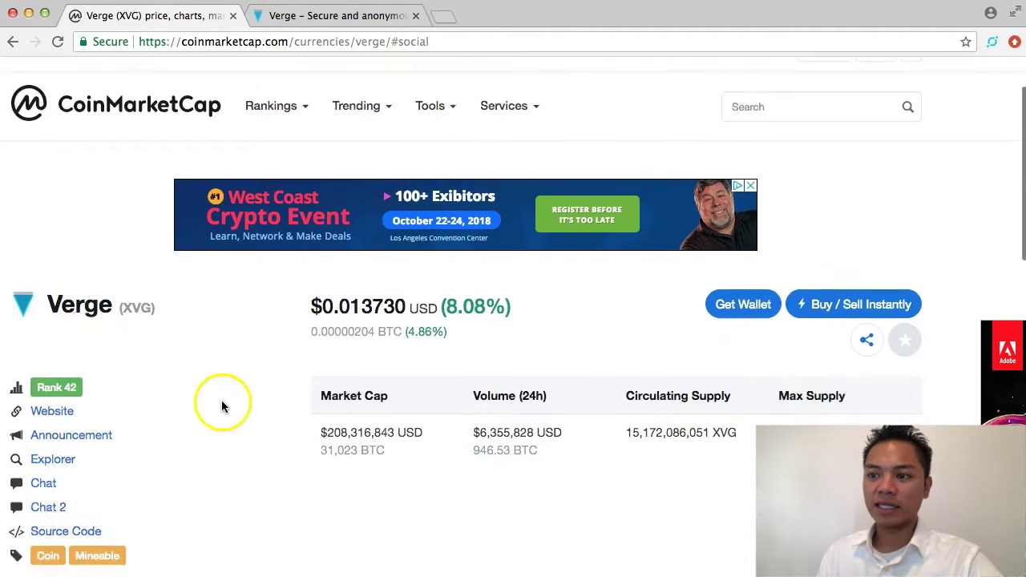
scroll(228, 408, down, 2)
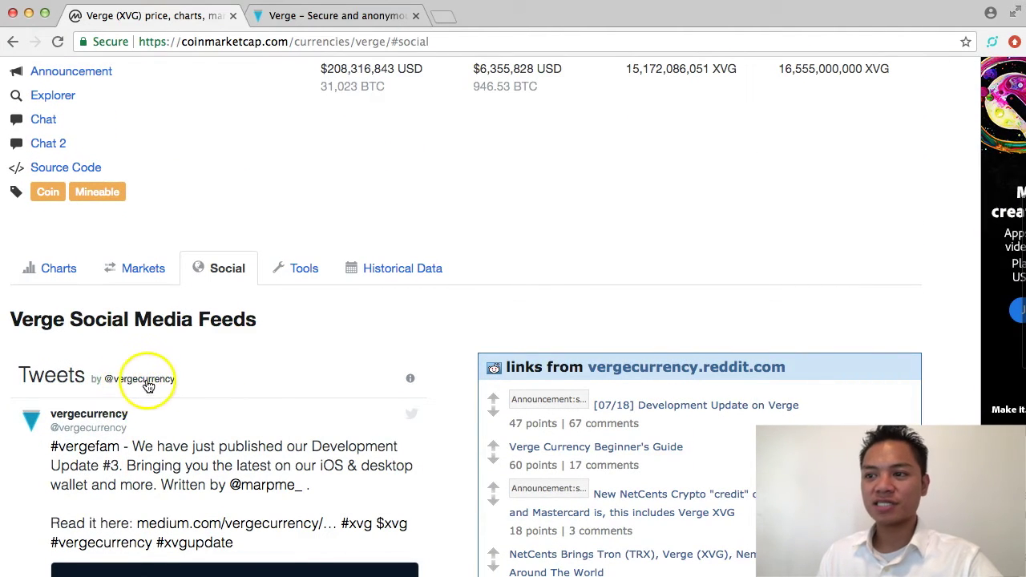
click(124, 385)
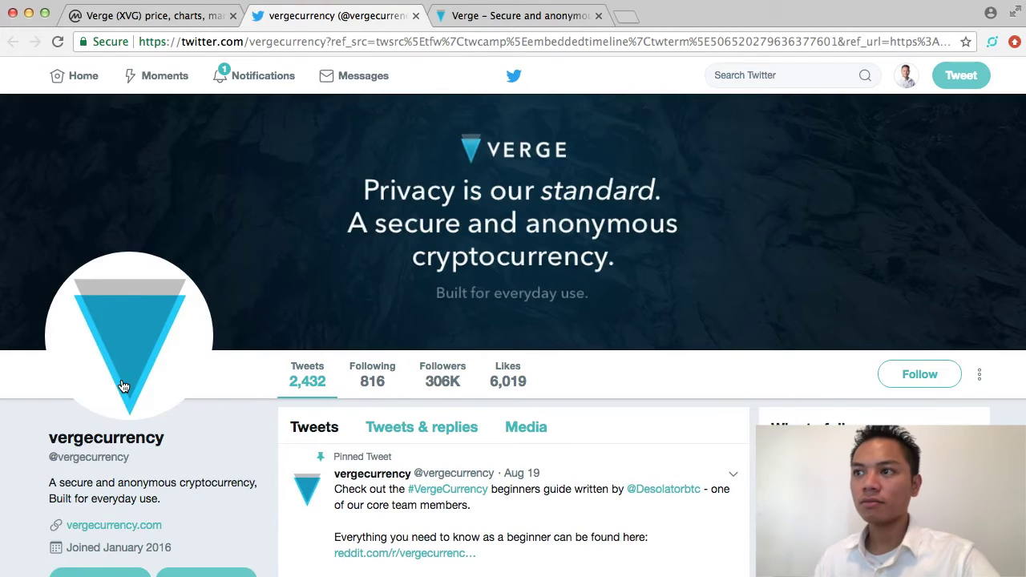
scroll(369, 373, down, 3)
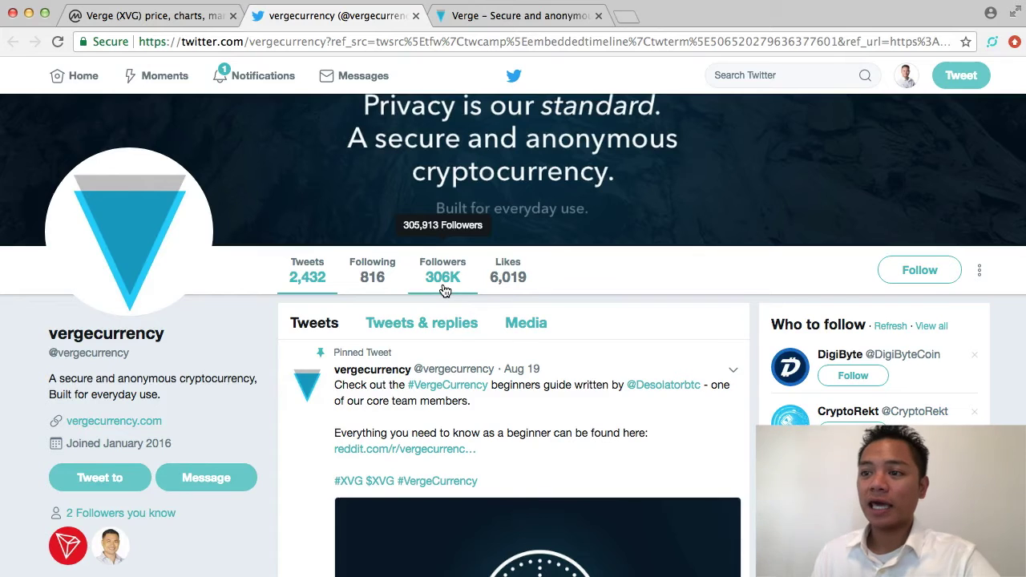
click(147, 427)
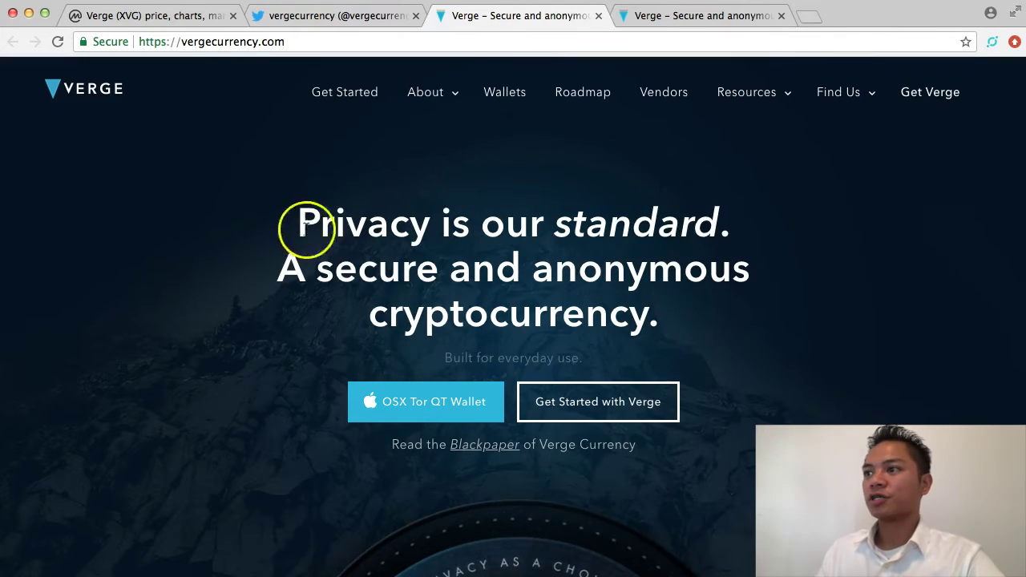
Close the duplicate Verge, Twitter and CoinMarketCap tabs, leaving only vergecurrency.com open
click(598, 16)
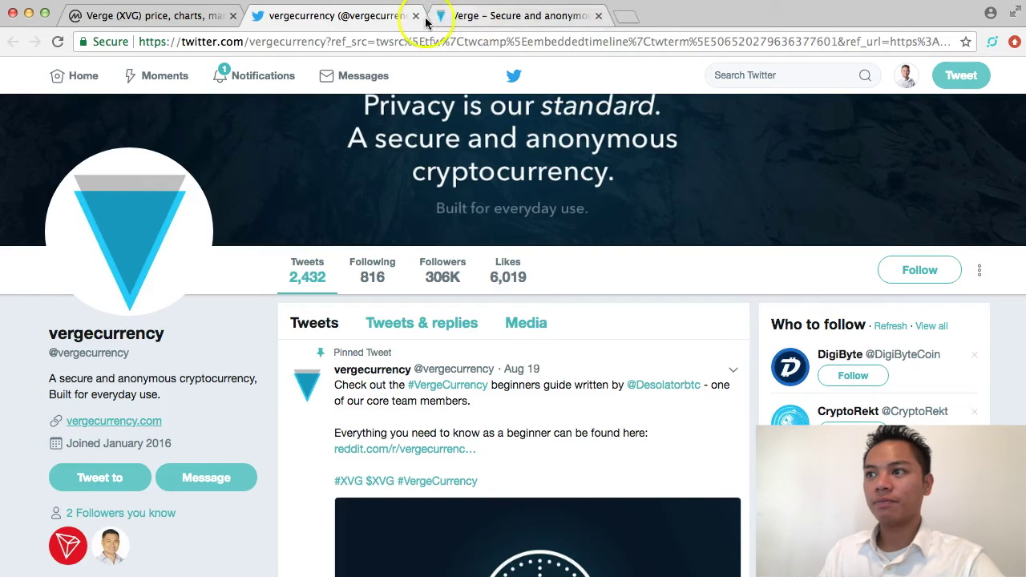
click(415, 16)
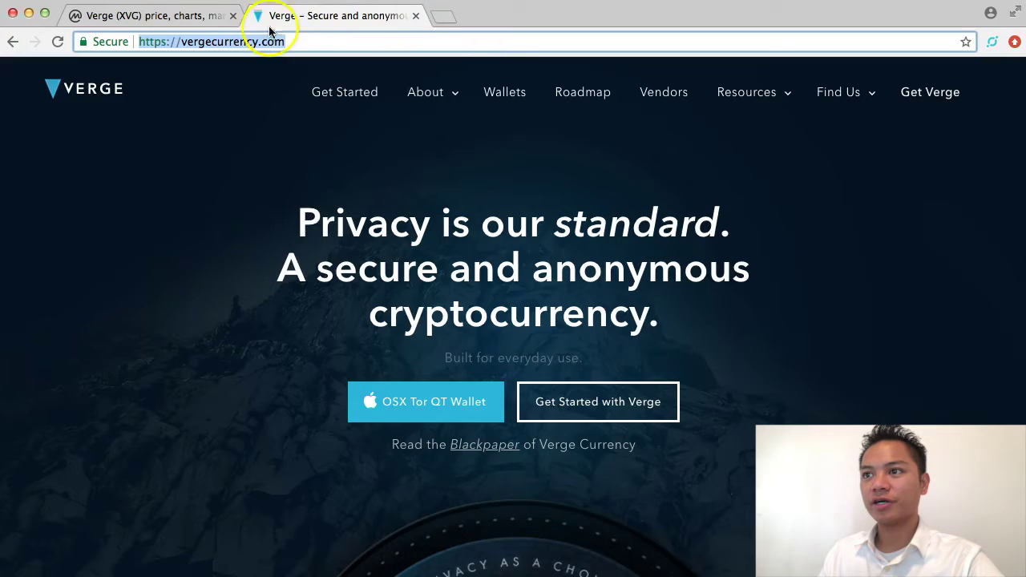
click(176, 16)
click(233, 16)
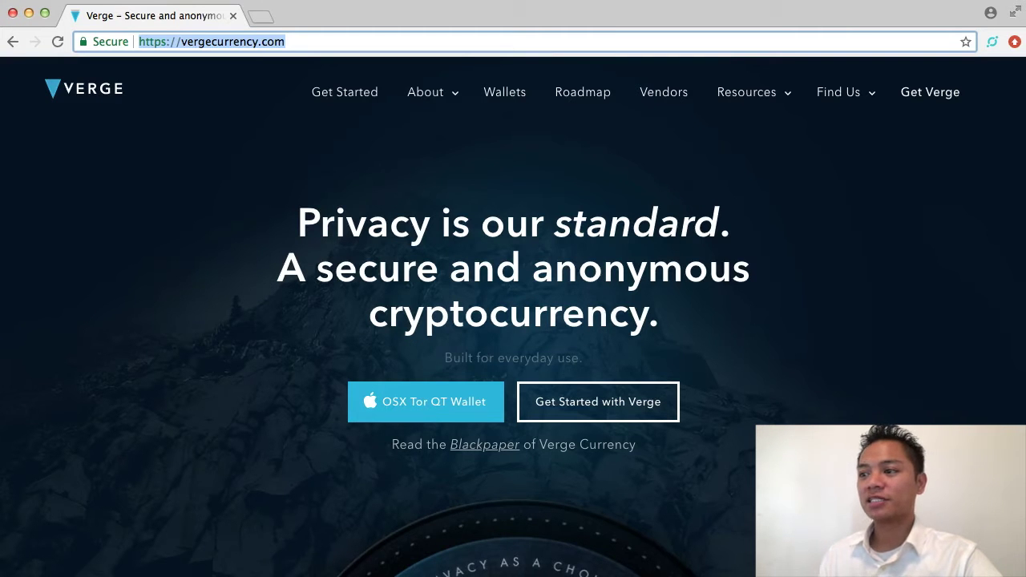
scroll(417, 413, down, 1)
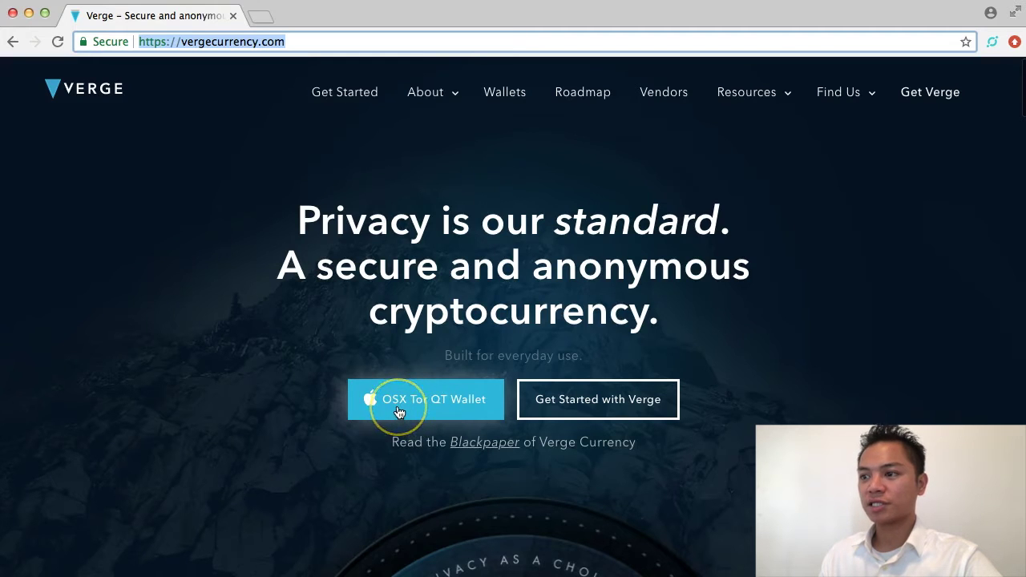
Download the OSX Tor QT Wallet .dmg and open the Wallets page in a background tab
click(453, 408)
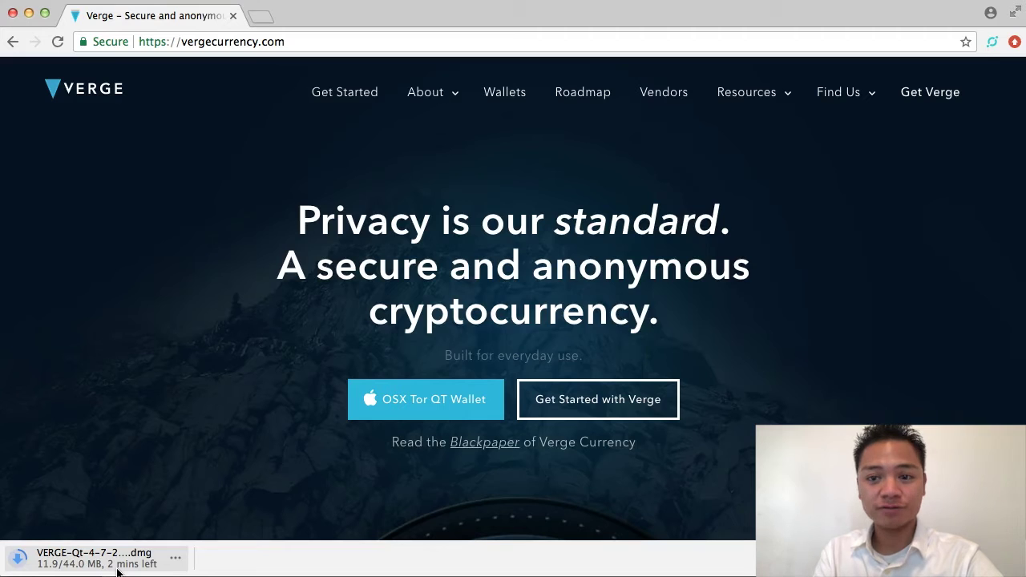
super+click(504, 91)
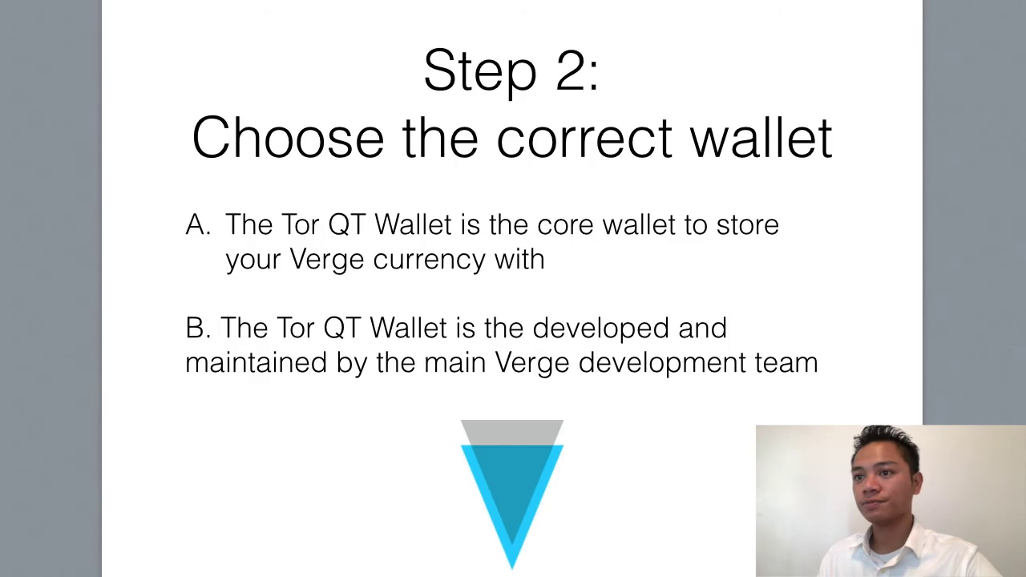
Advance the slideshow from the Step 2 wallet-choice slide to 'Step 3: Download the wallet'
key(Right)
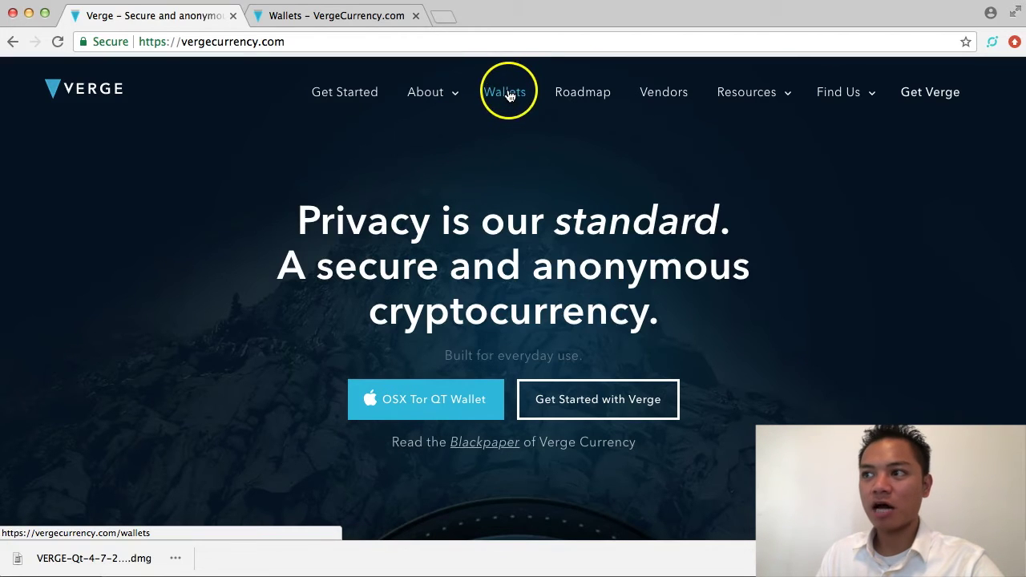
Open the Wallets page and review its platform wallet downloads, including the Linux Tor QT Wallet
scroll(509, 96, down, 1)
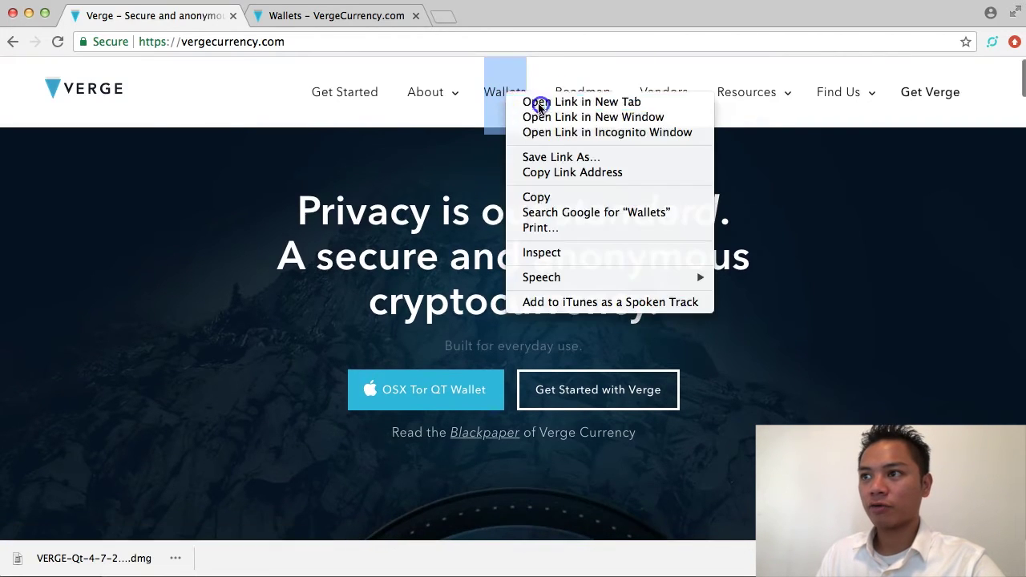
click(541, 101)
click(415, 15)
click(417, 16)
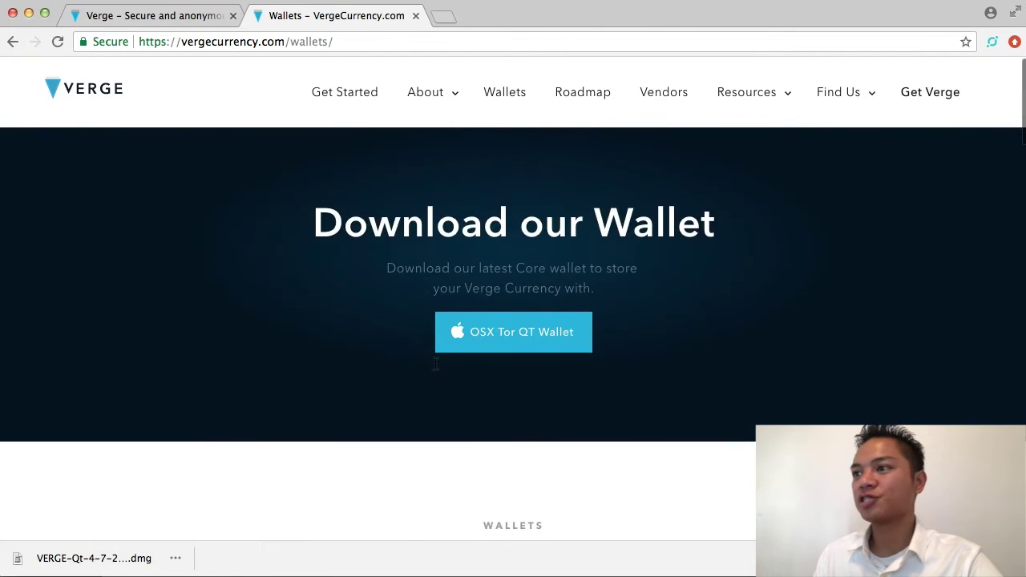
scroll(381, 395, down, 10)
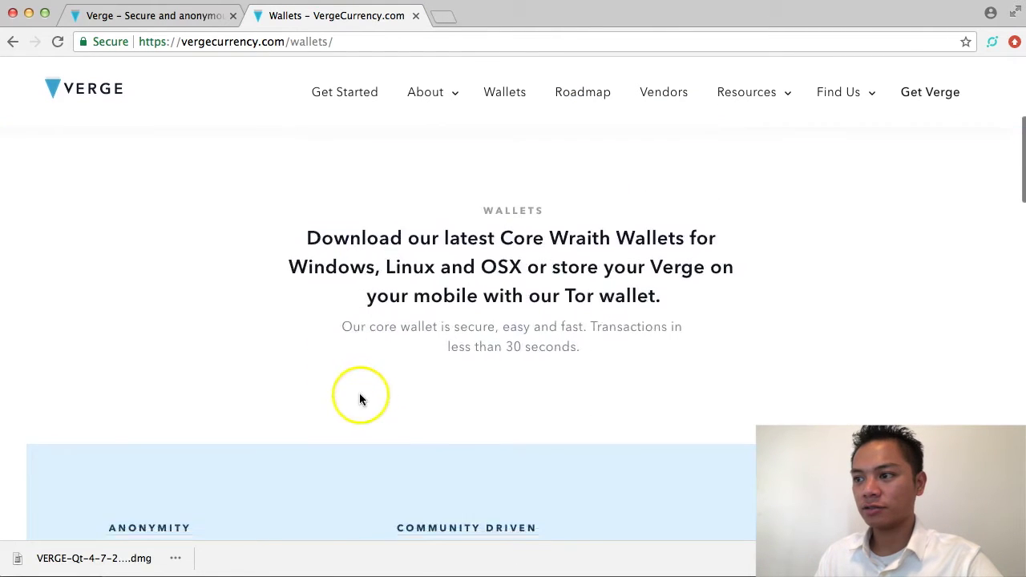
scroll(359, 398, down, 13)
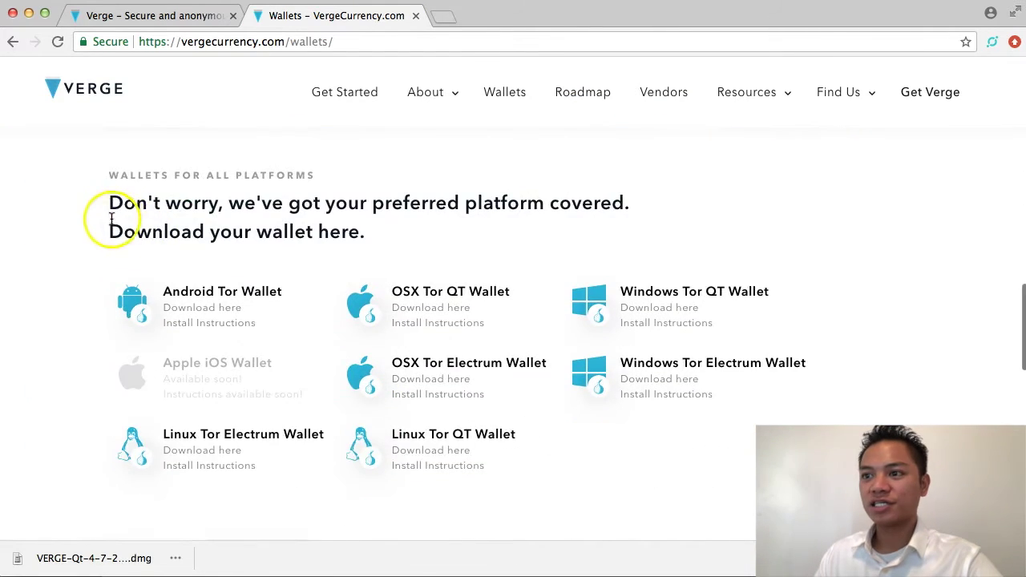
drag(116, 207, 367, 233)
click(299, 310)
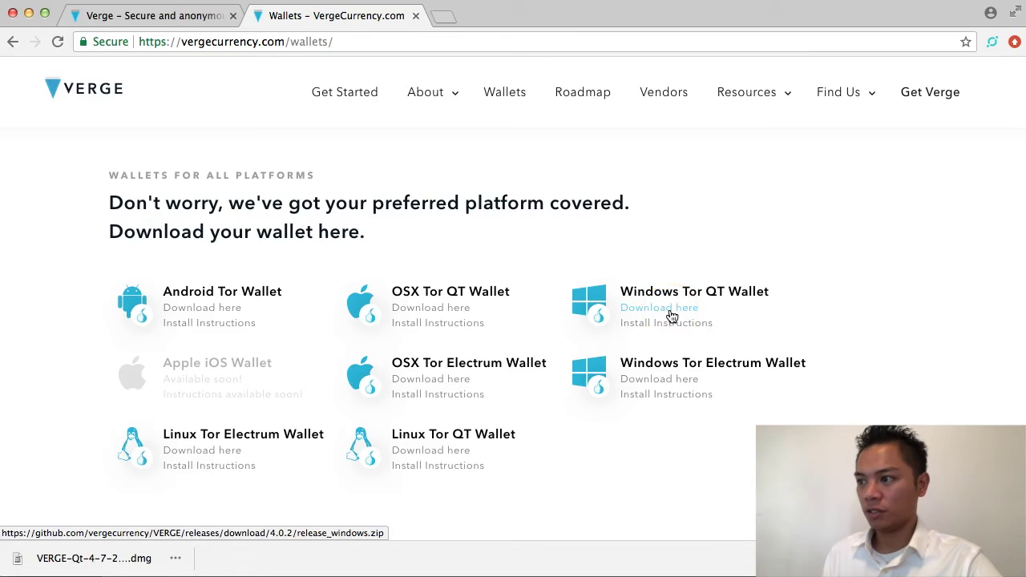
click(434, 452)
click(425, 450)
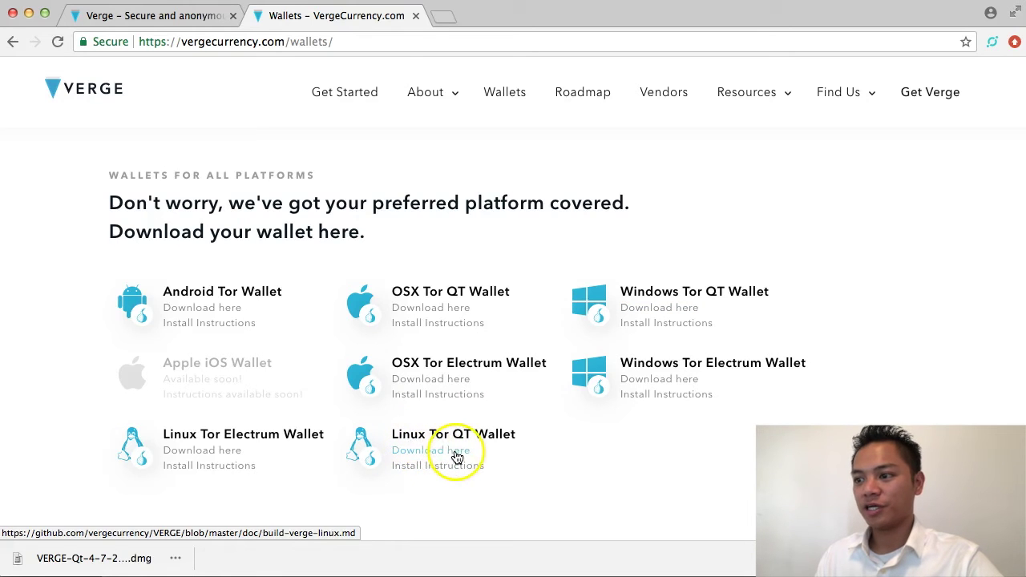
Back on the home page tab, open the downloaded VERGE-Qt-4-7-2018.dmg to mount it
key(ctrl+shift+Tab)
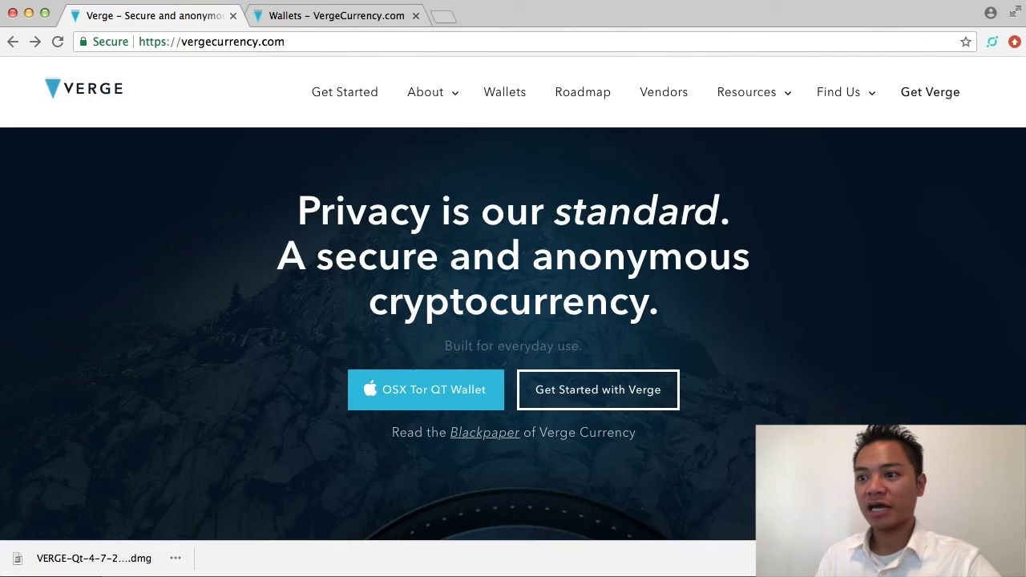
click(103, 558)
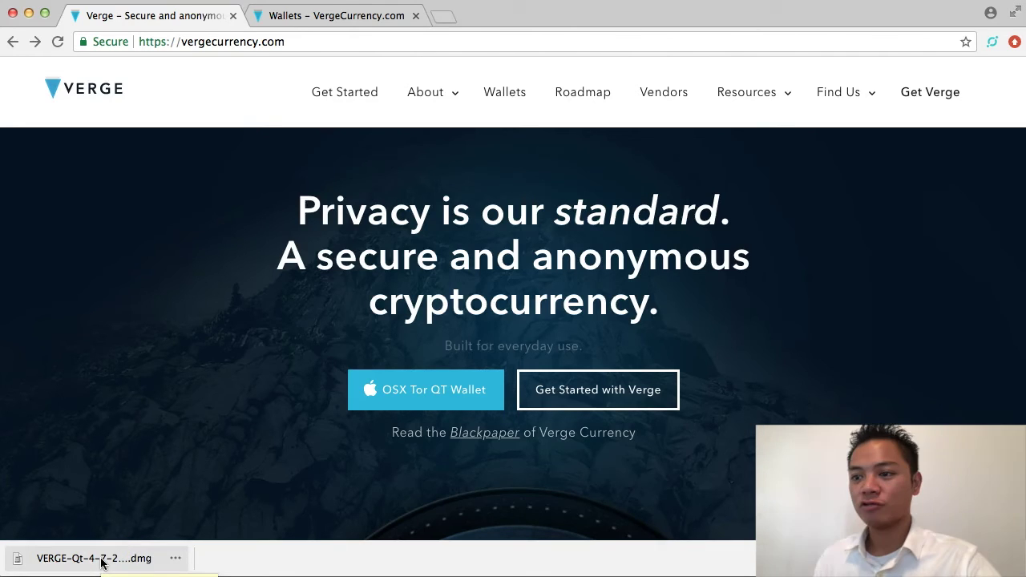
click(102, 561)
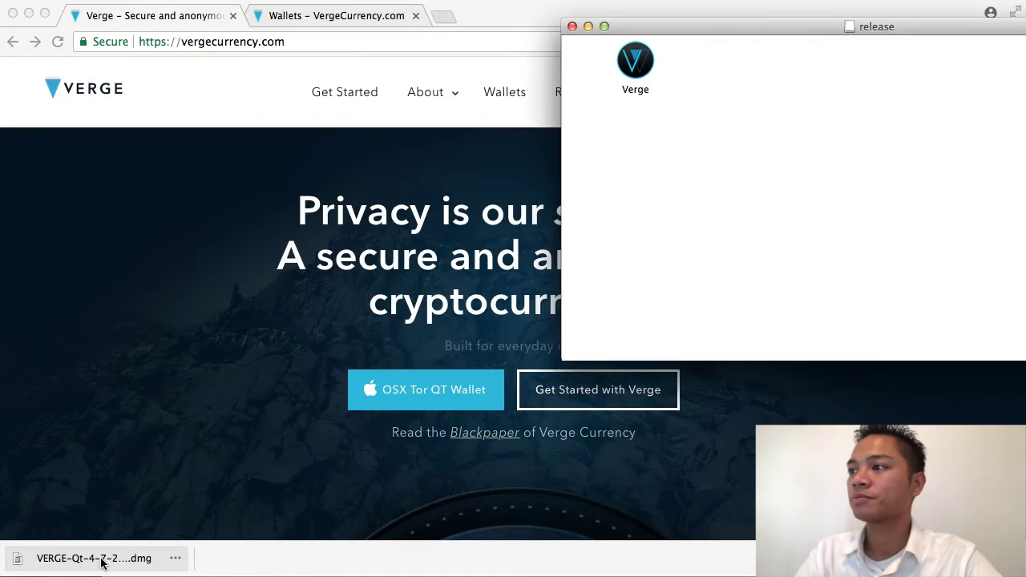
Try launching Verge from the release disk image, which triggers the unidentified-developer warning
drag(718, 31, 371, 121)
click(295, 152)
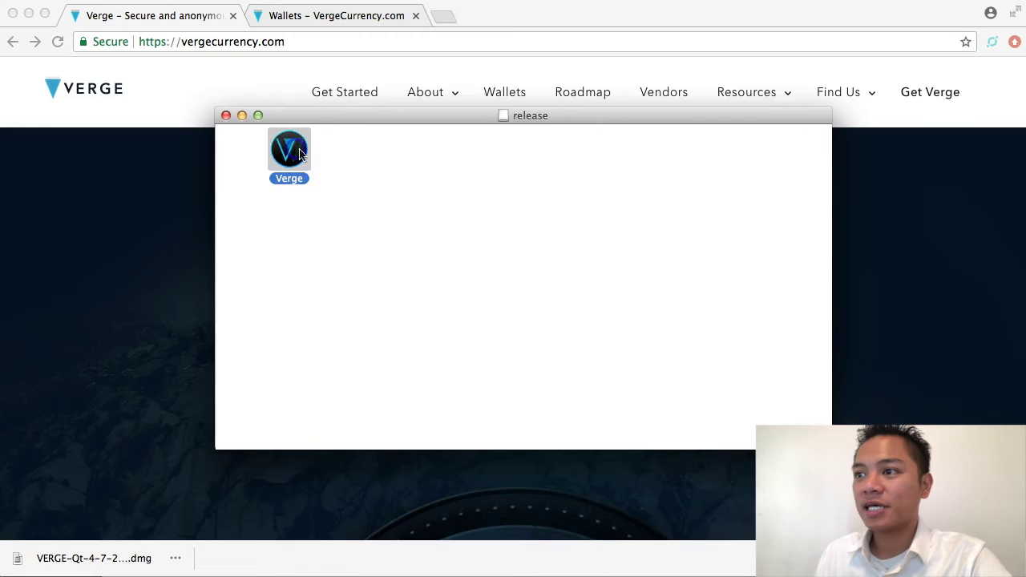
double_click(303, 157)
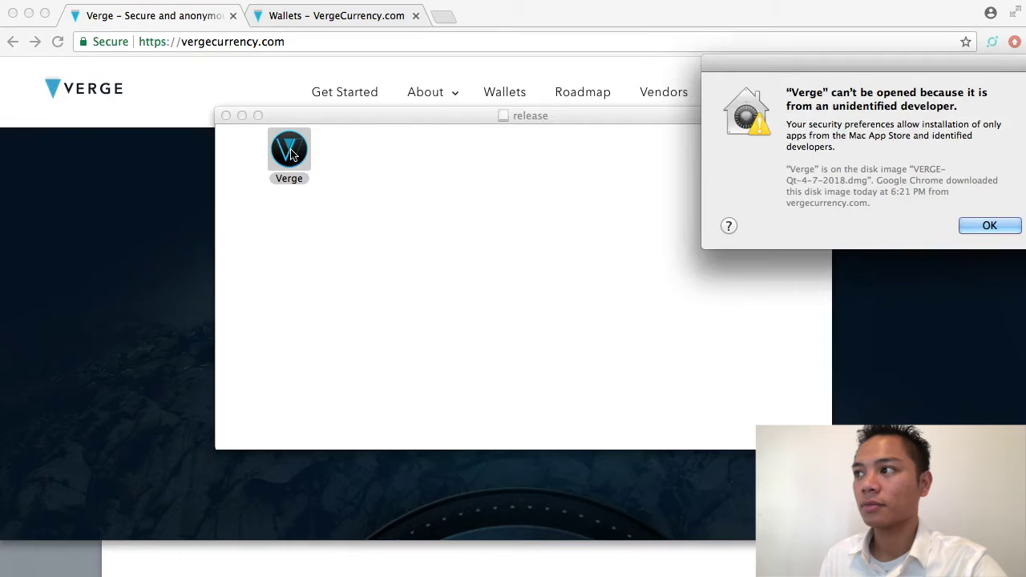
drag(958, 81, 721, 141)
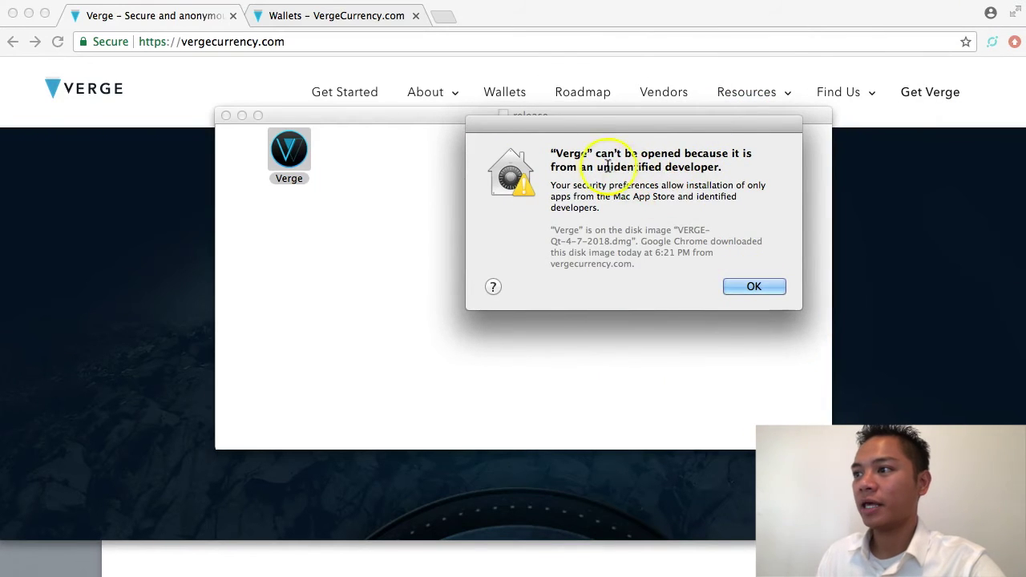
drag(597, 167, 772, 309)
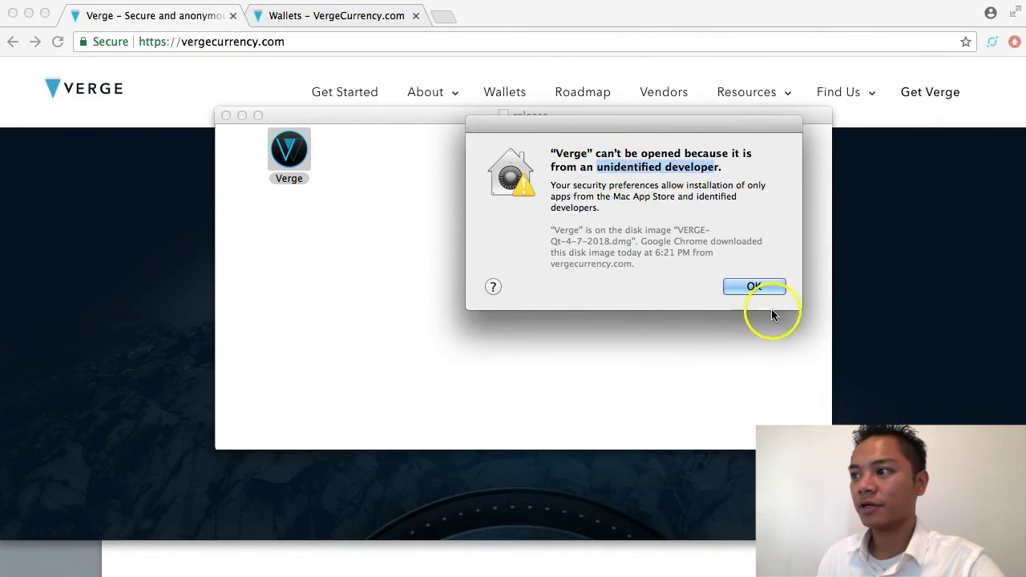
Dismiss the warning and drag the Verge app onto the Desktop to copy it
click(770, 289)
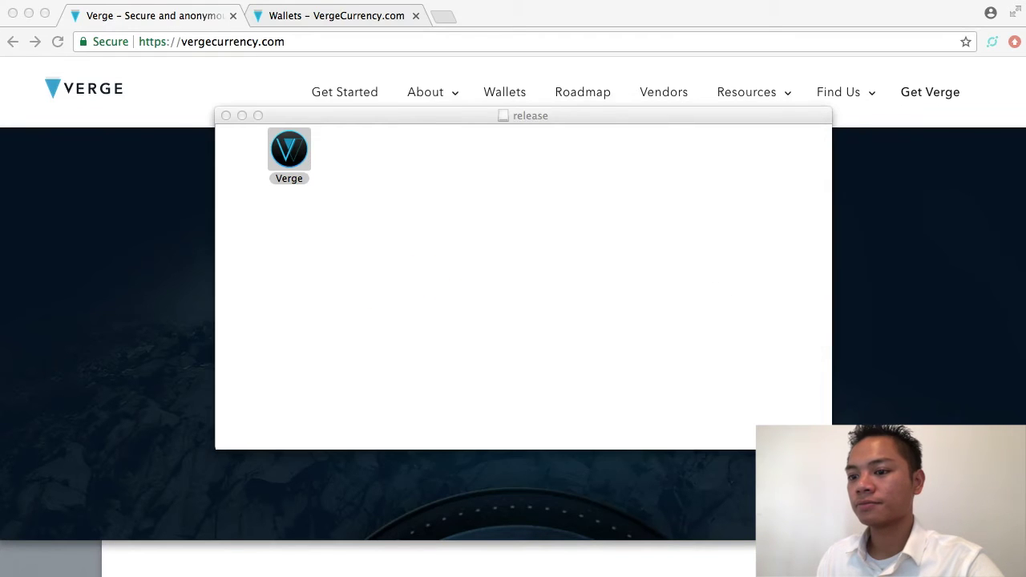
click(294, 159)
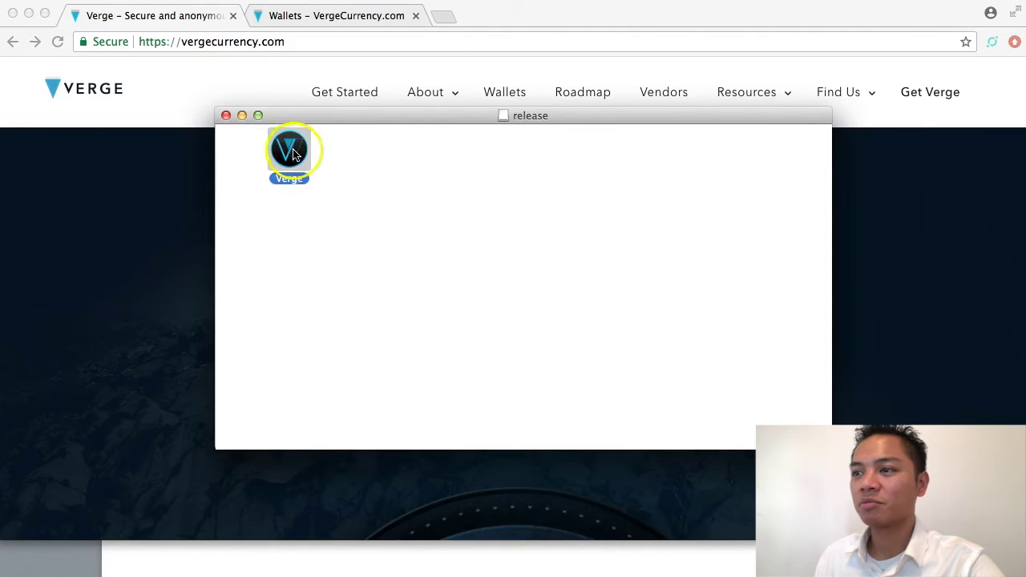
drag(294, 155, 447, 570)
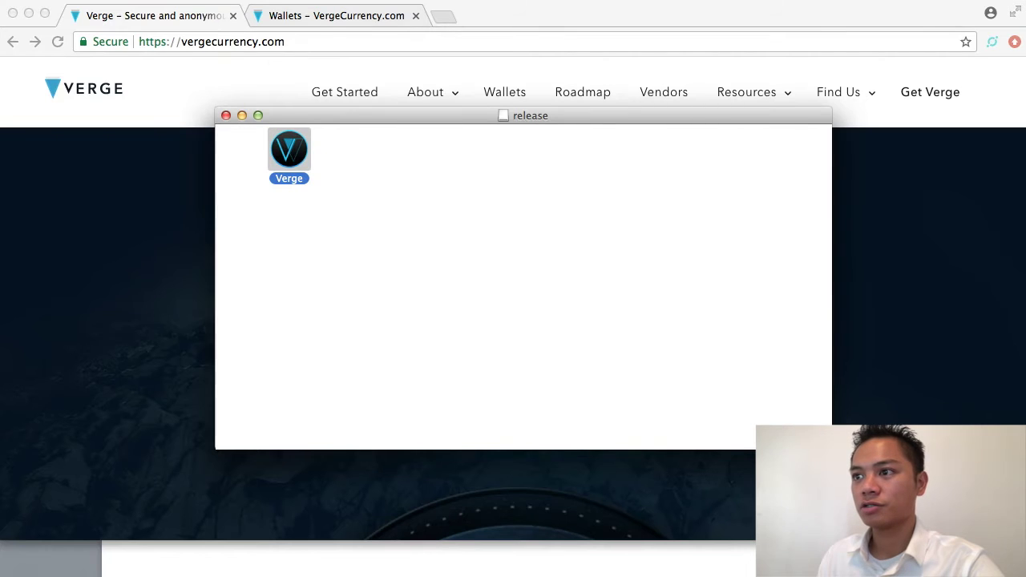
Close the release window and find the copied Verge app on the Desktop in a new Finder window
click(226, 116)
key(super+n)
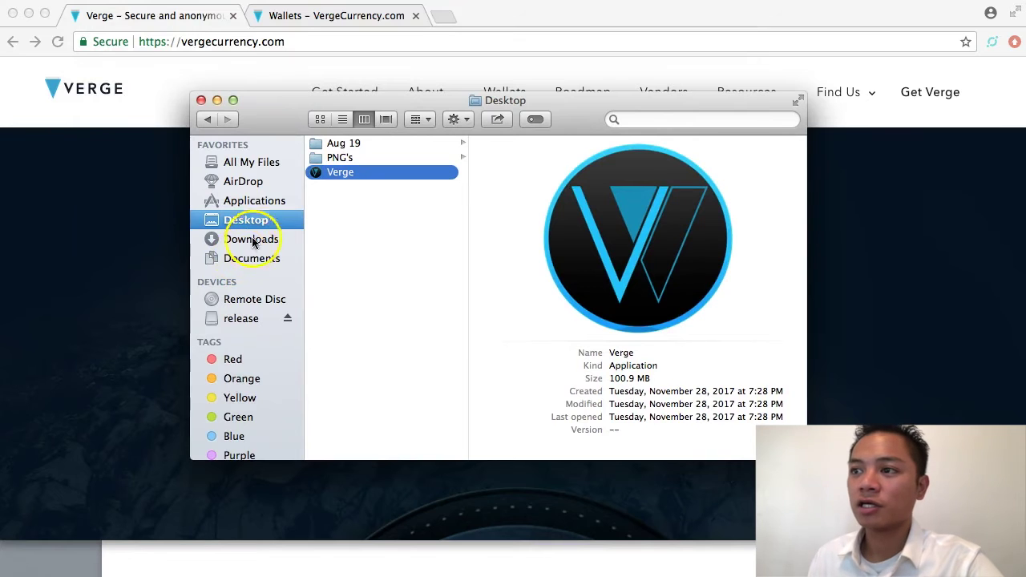
scroll(255, 218, down, 1)
click(393, 178)
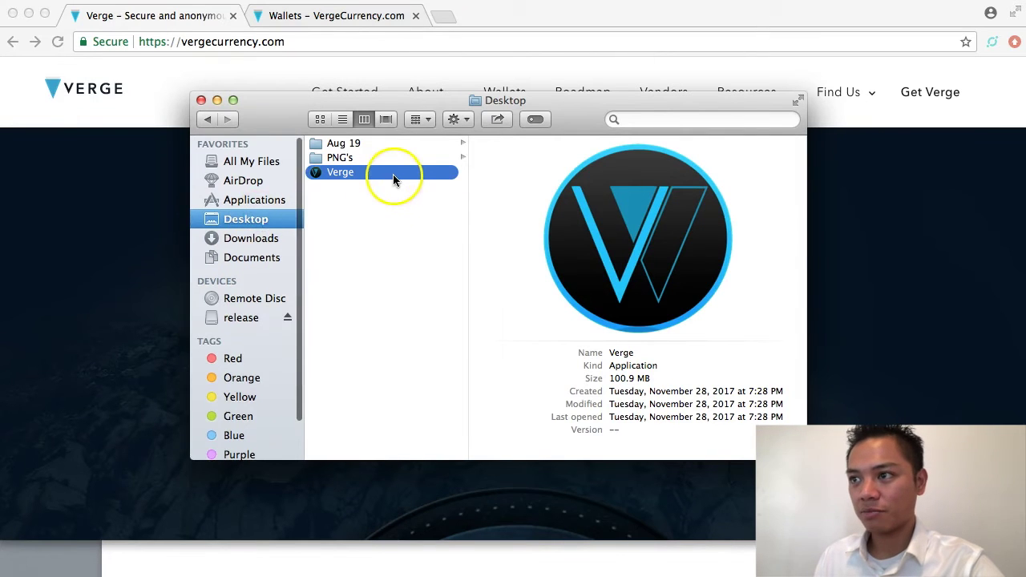
Open Verge via its context menu, confirm past the developer warning, and close the Desktop window
right_click(393, 176)
click(355, 178)
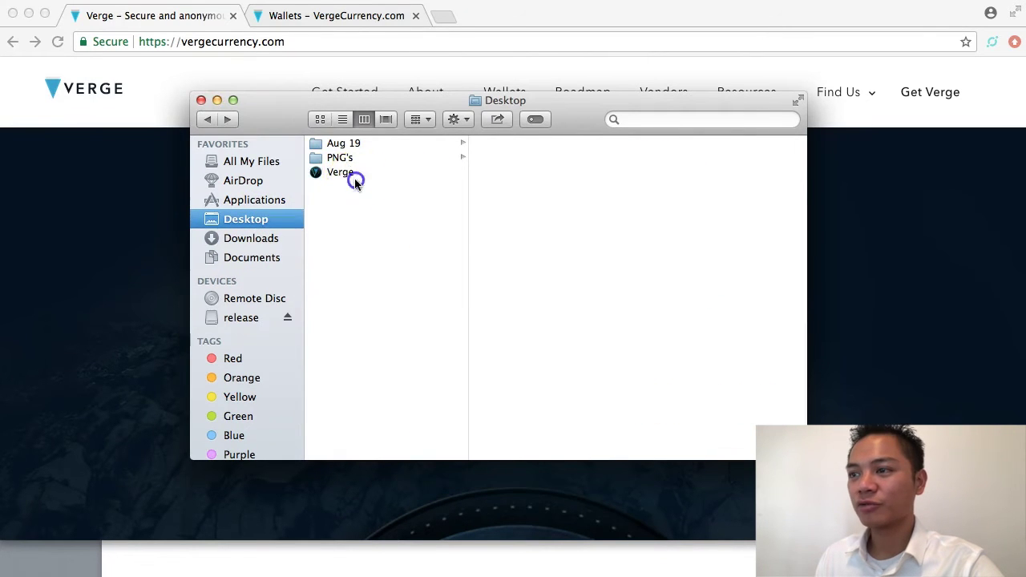
right_click(364, 174)
click(392, 175)
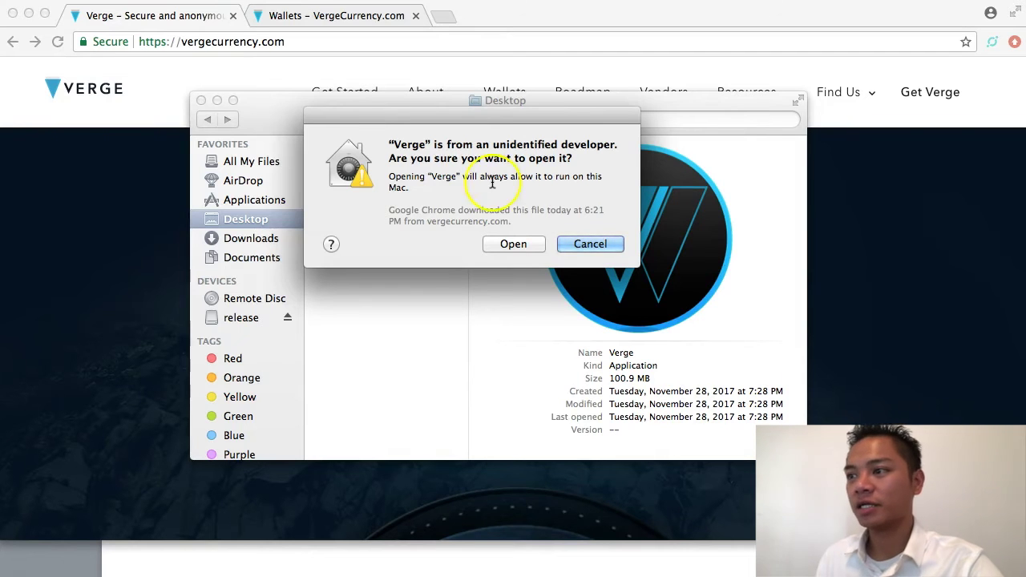
click(516, 247)
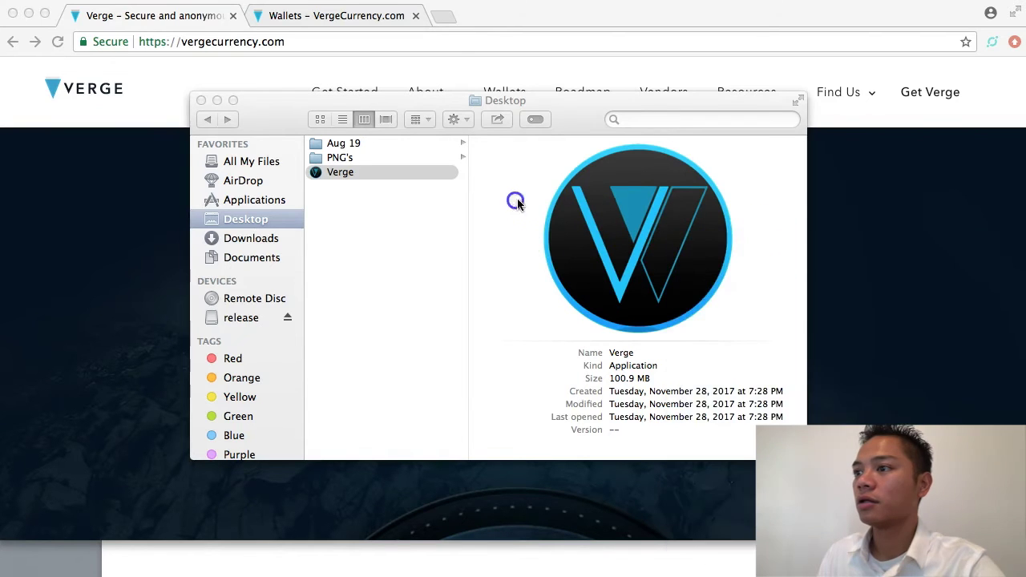
click(201, 101)
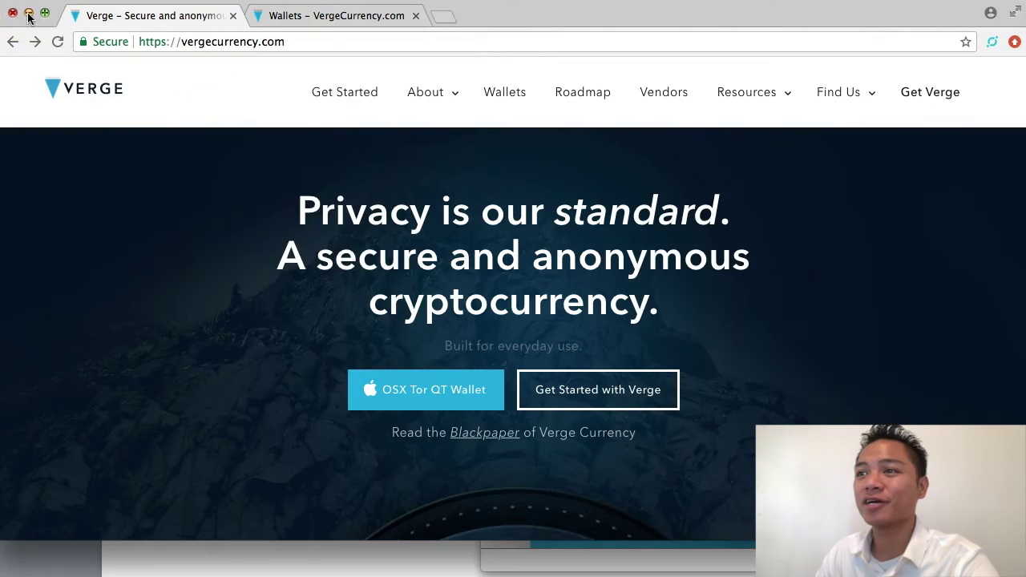
Hide Chrome, move the VERGE Wallet window to the top-left and stretch it to fill the screen
click(28, 13)
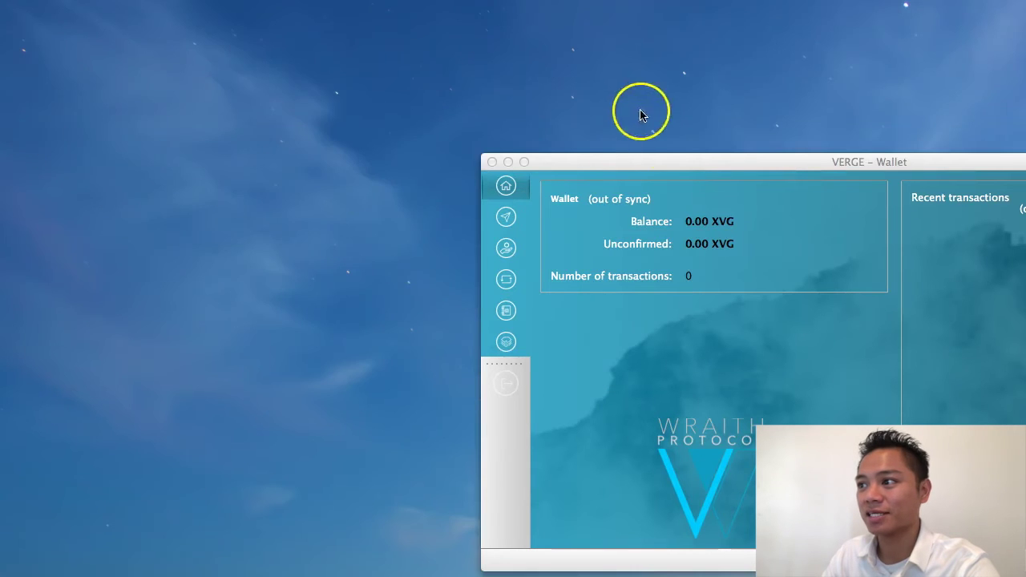
drag(561, 161, 192, 14)
drag(775, 416, 1024, 557)
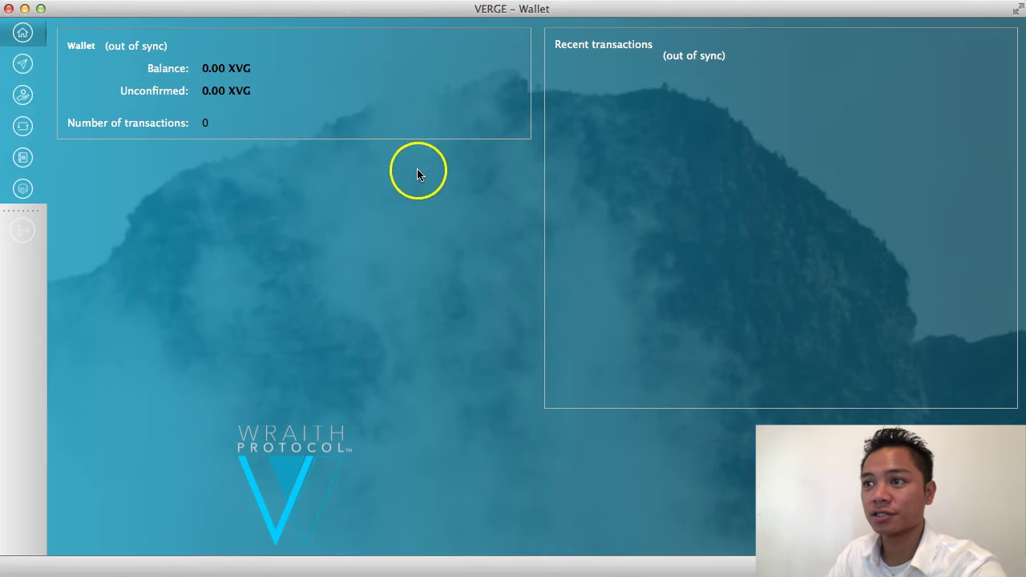
Try the Send form's Pay To, Label, Amount fields and 25%, 50%, 100% buttons, then view receiving addresses
click(23, 66)
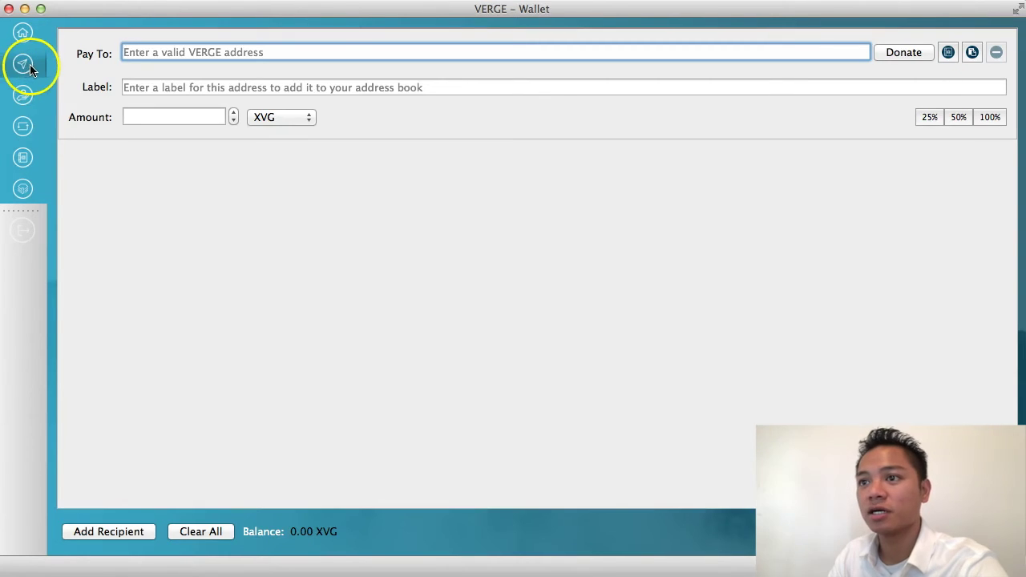
click(146, 49)
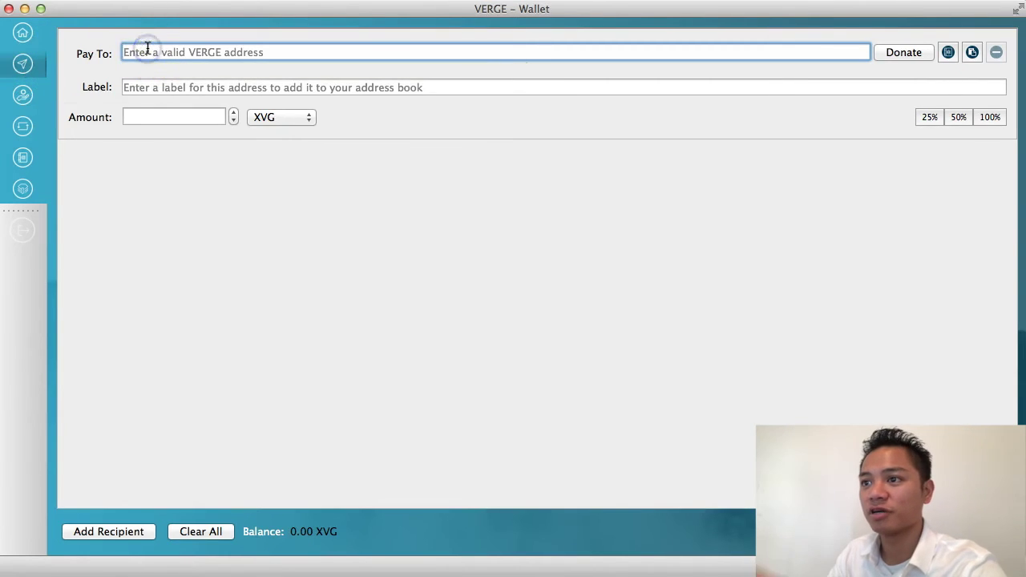
click(155, 84)
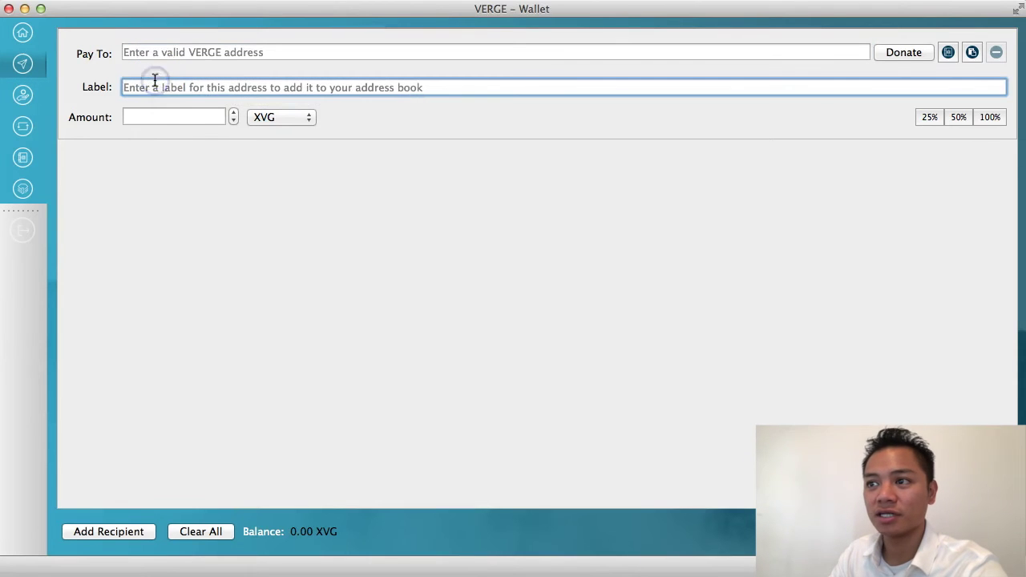
click(170, 120)
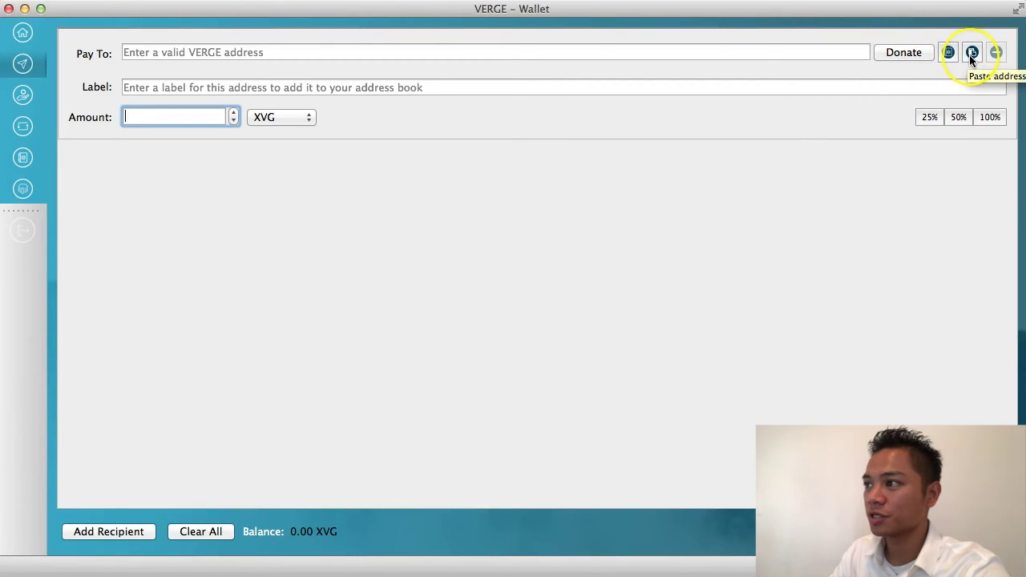
click(931, 116)
click(956, 115)
click(974, 119)
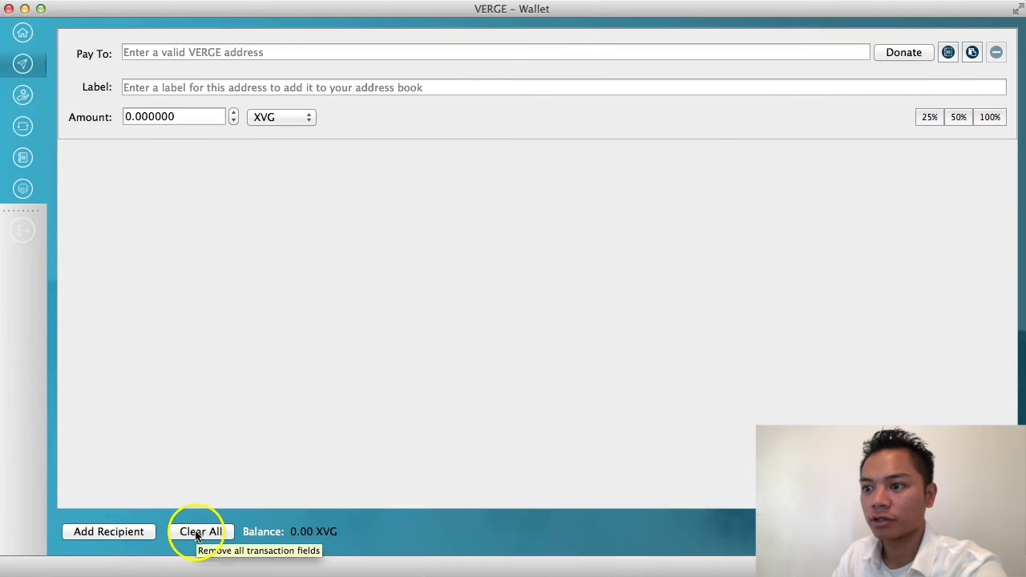
click(16, 97)
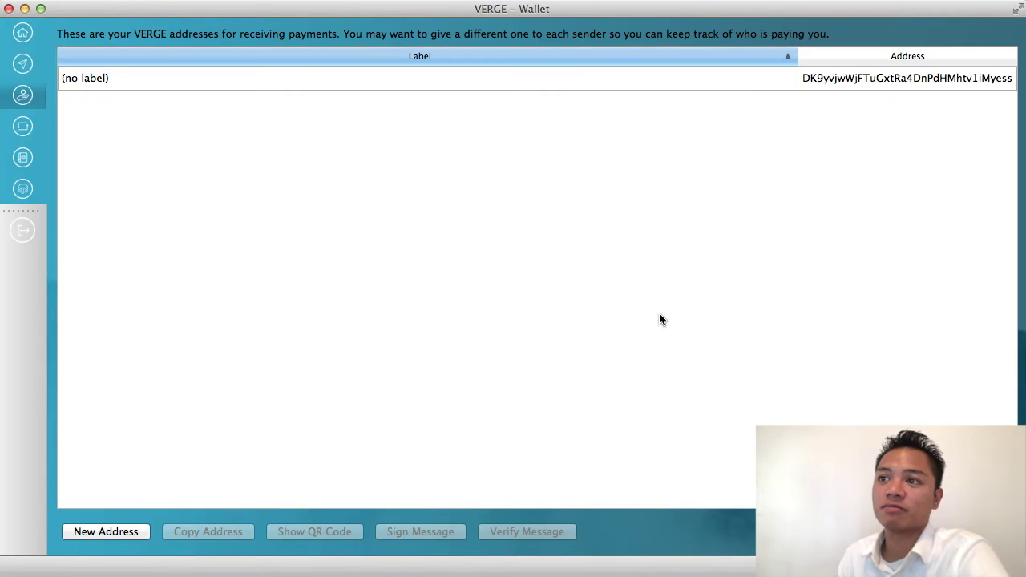
Browse the Block Explorer's transaction and block number fields, then go back to the Overview page
click(24, 190)
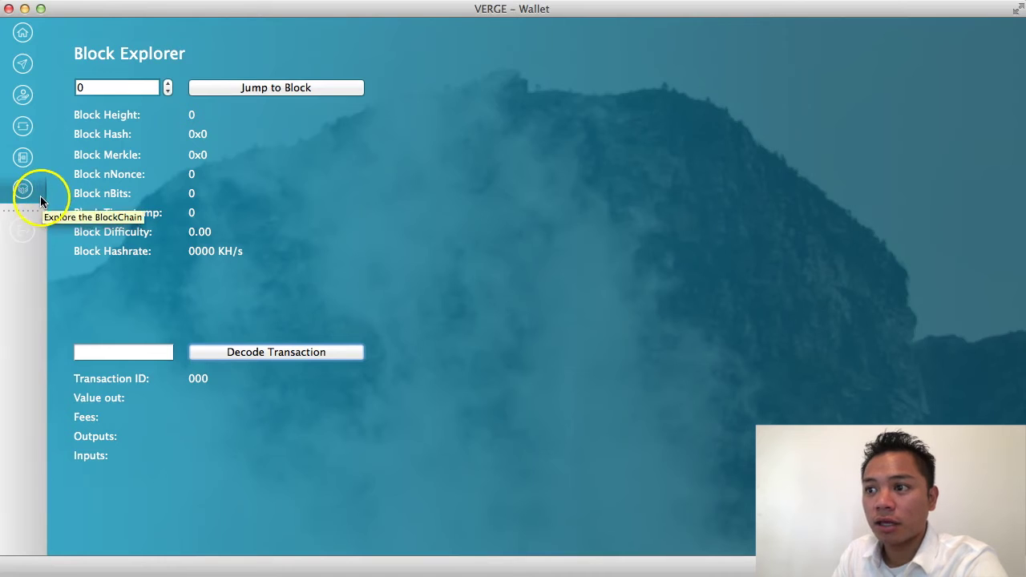
click(156, 353)
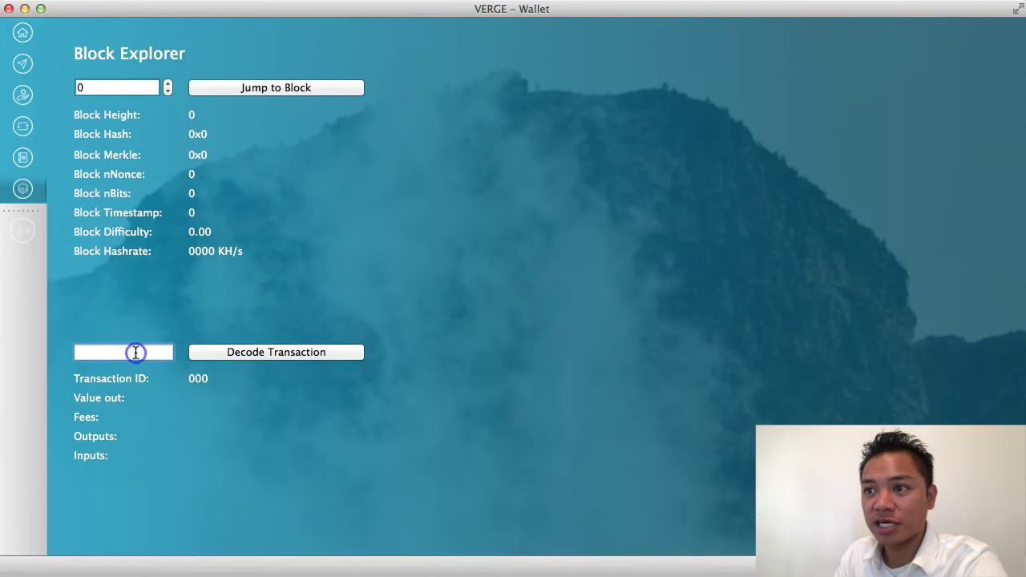
click(126, 87)
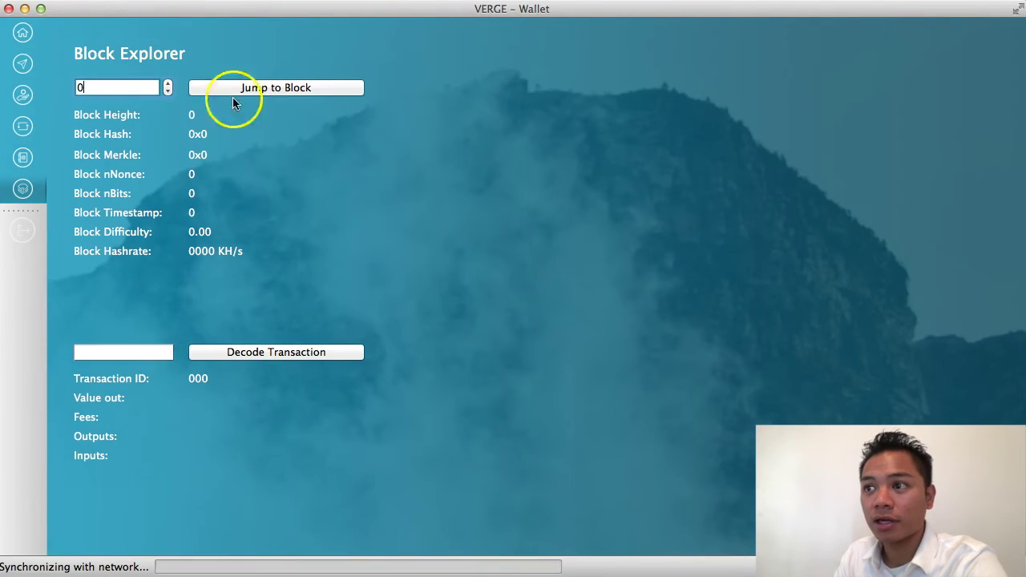
click(23, 34)
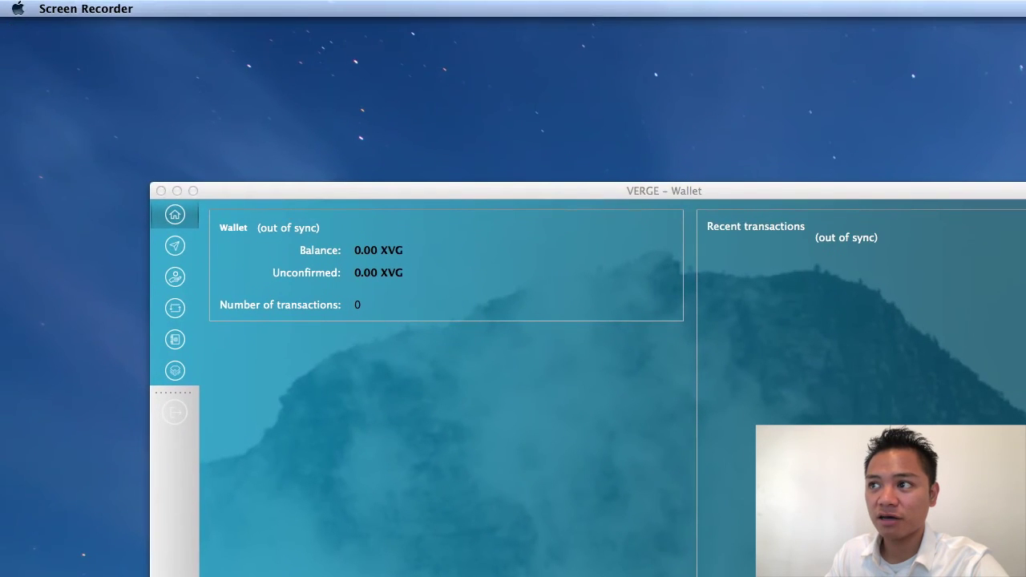
Move the wallet window aside and choose Quit Verge from the Verge menu
drag(651, 189, 534, 106)
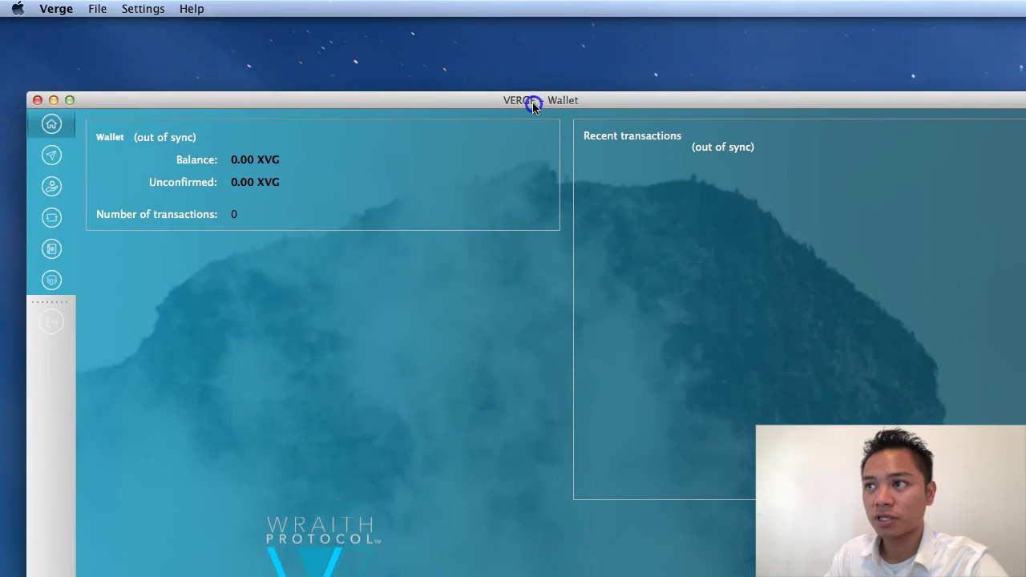
click(57, 9)
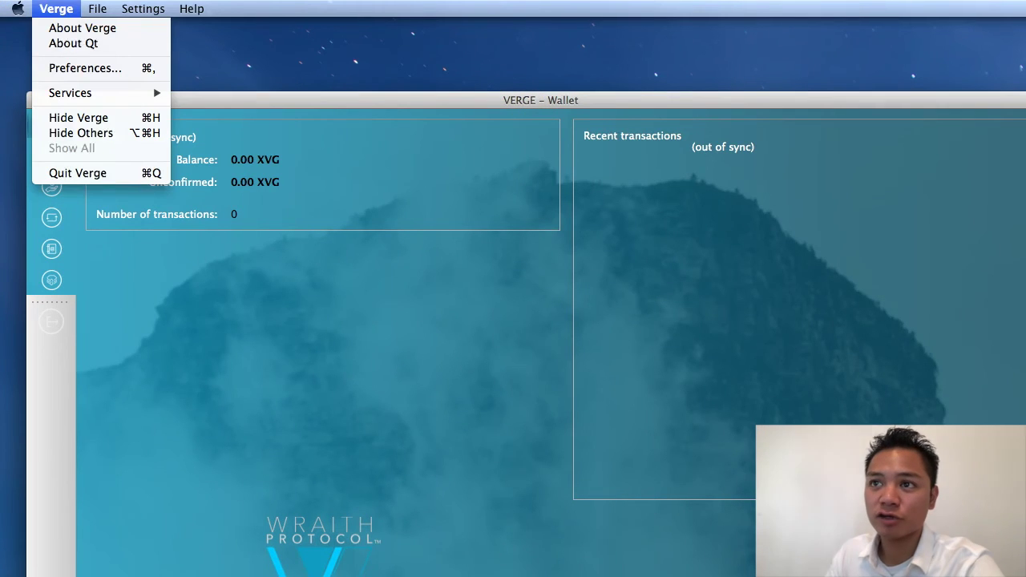
click(110, 175)
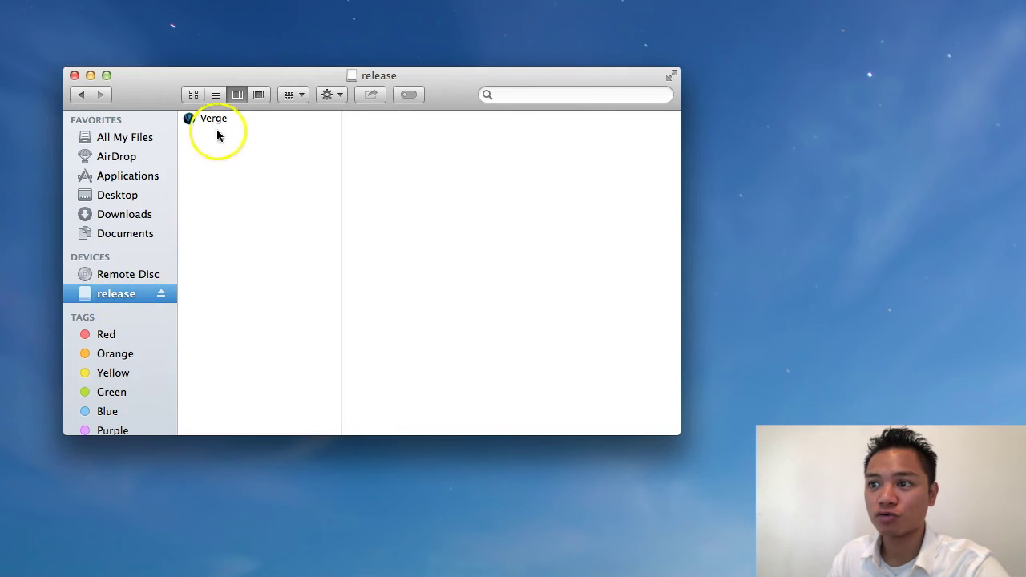
Eject the release disk image and show the Desktop folder in a new Finder window
click(161, 295)
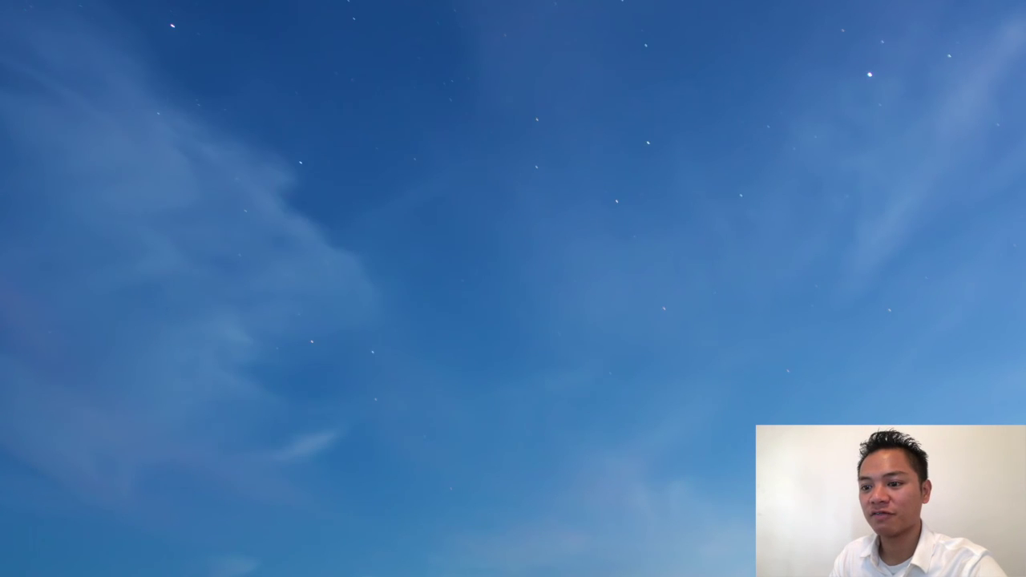
key(super+n)
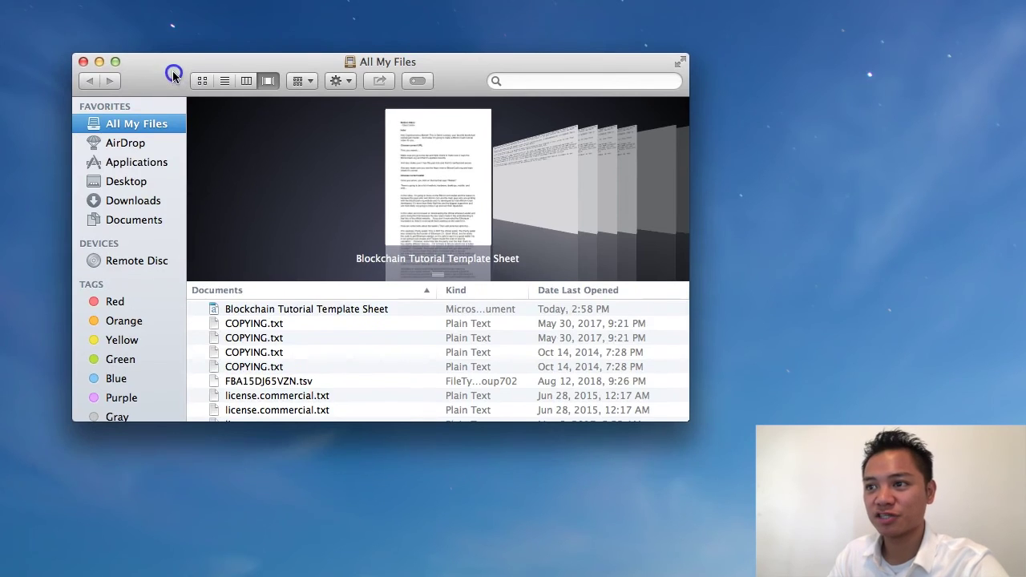
click(144, 183)
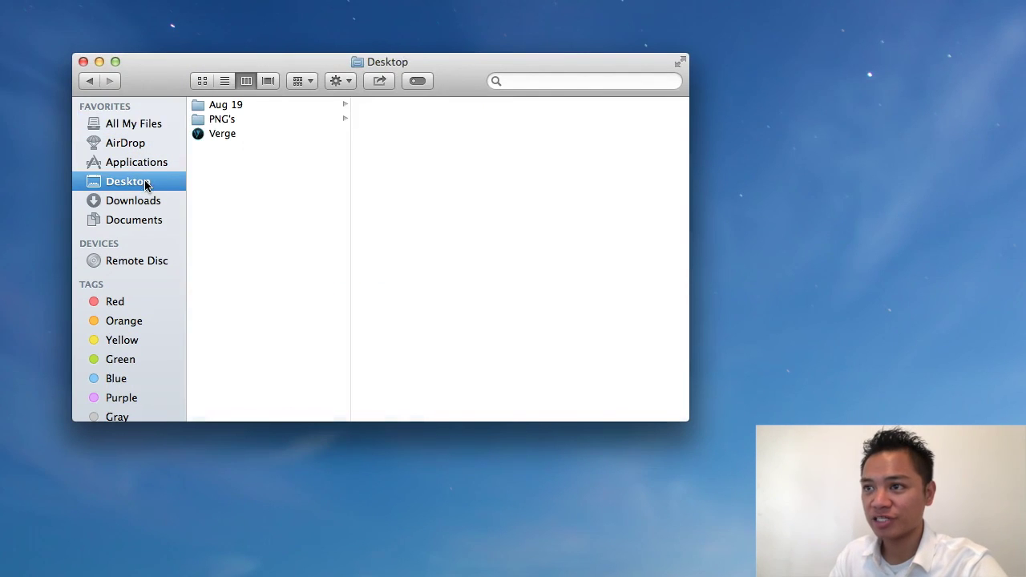
Launch Verge from the Desktop, close the Finder window, and reposition the wallet window
click(231, 136)
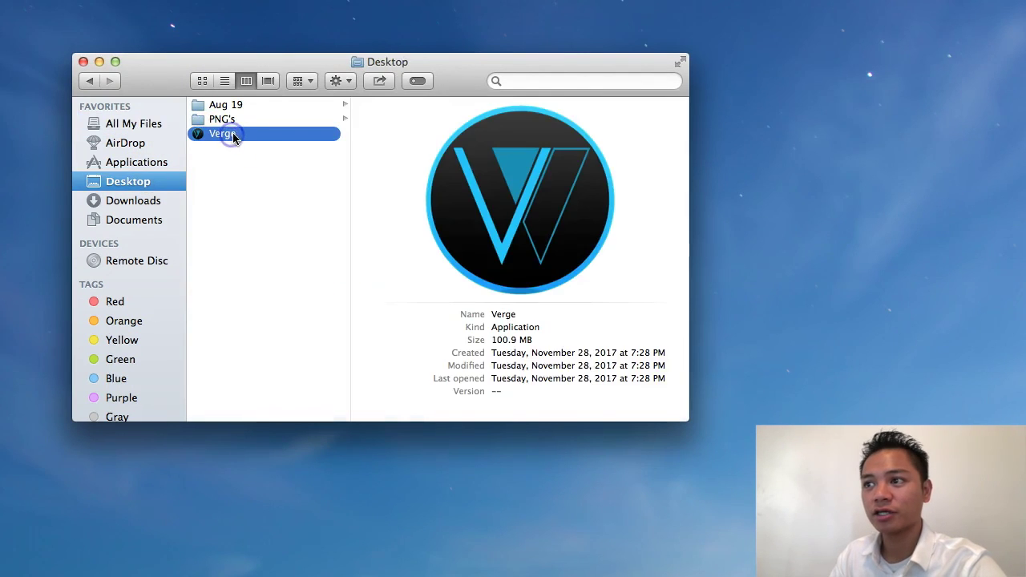
double_click(232, 136)
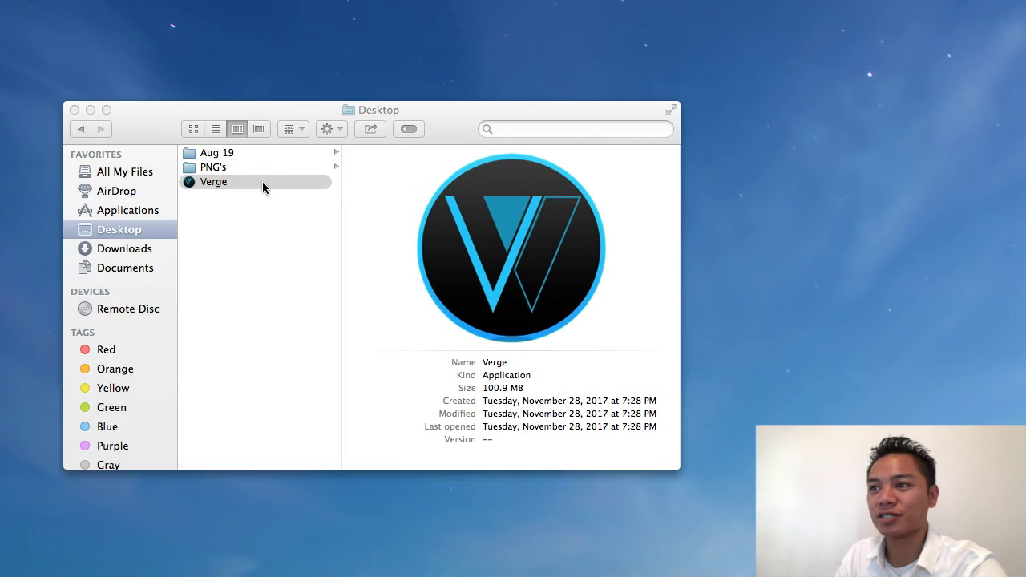
right_click(263, 184)
click(76, 104)
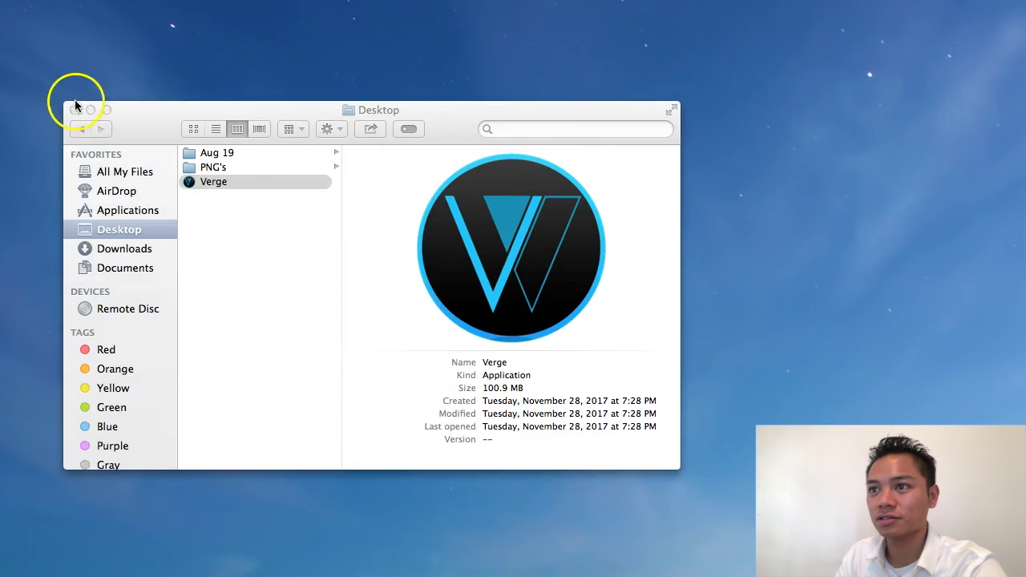
click(76, 111)
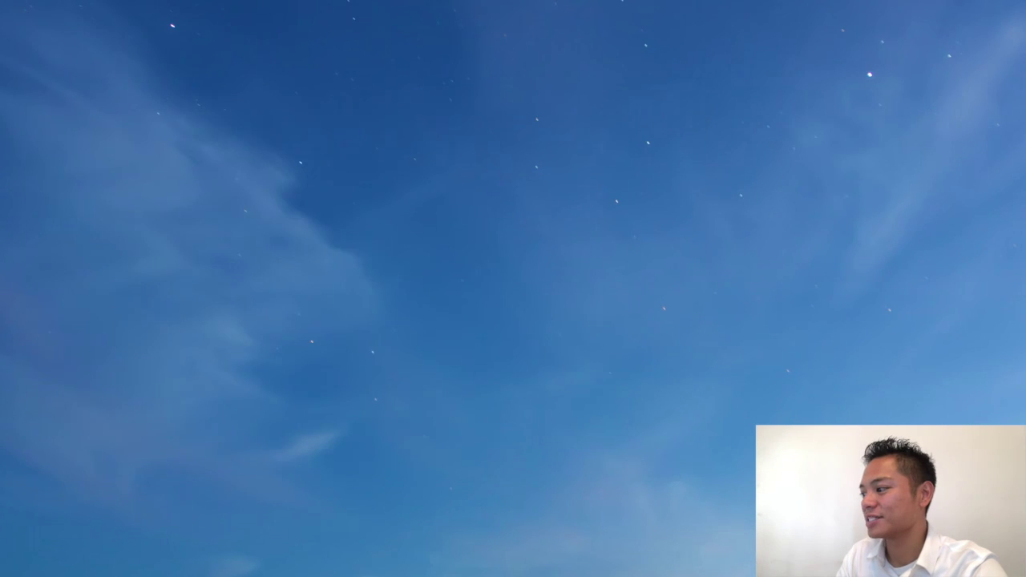
drag(894, 238, 449, 9)
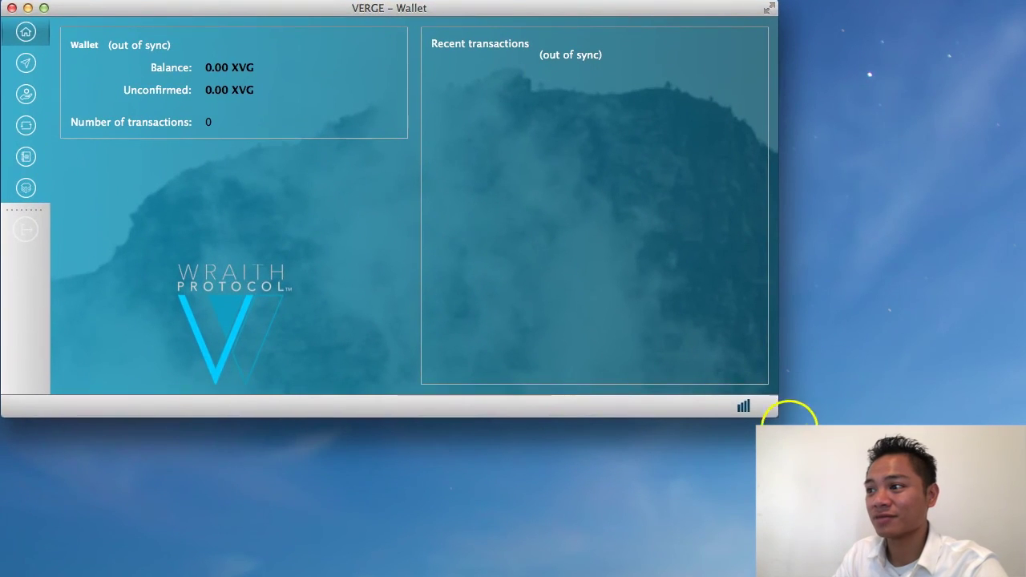